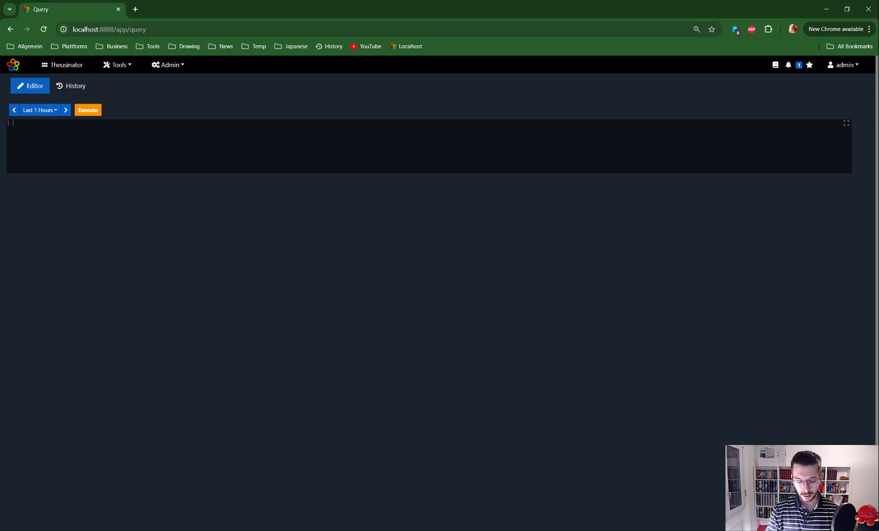
# Step: Enter the formatfield command in the query editor and open its manual
pyautogui.write('mat')
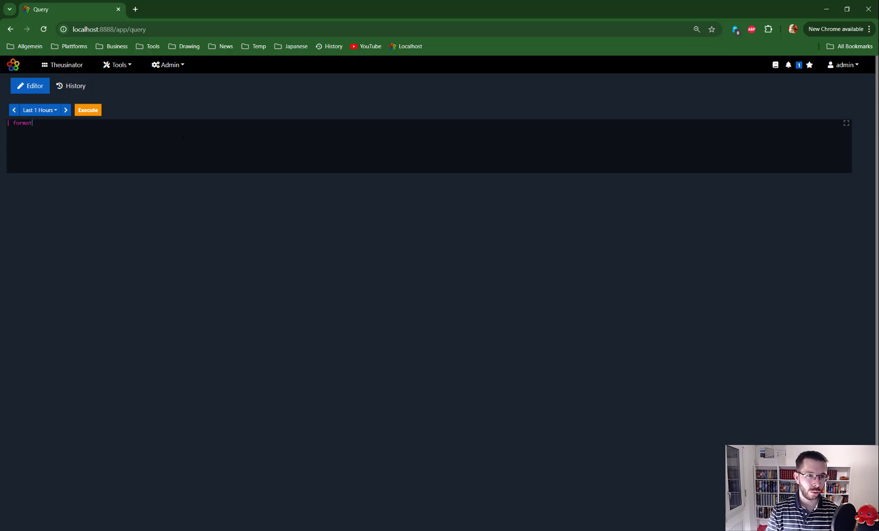
pyautogui.write('field')
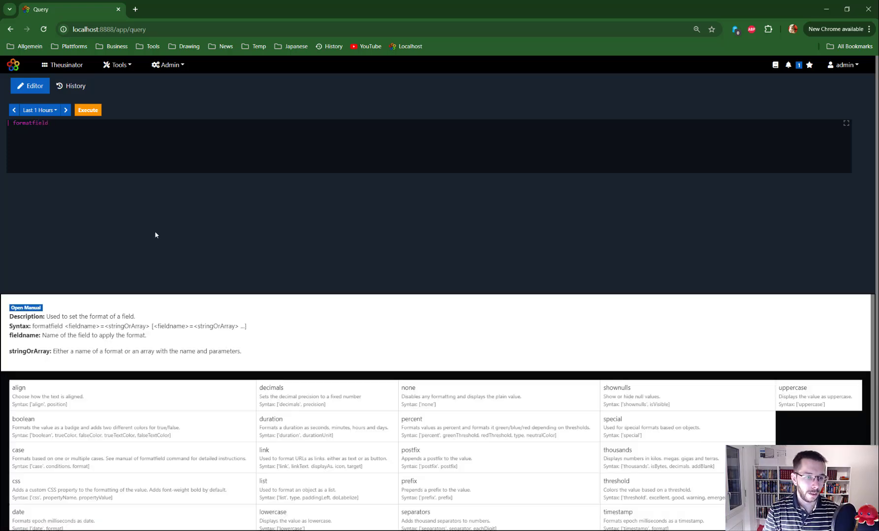
pyautogui.click(26, 308)
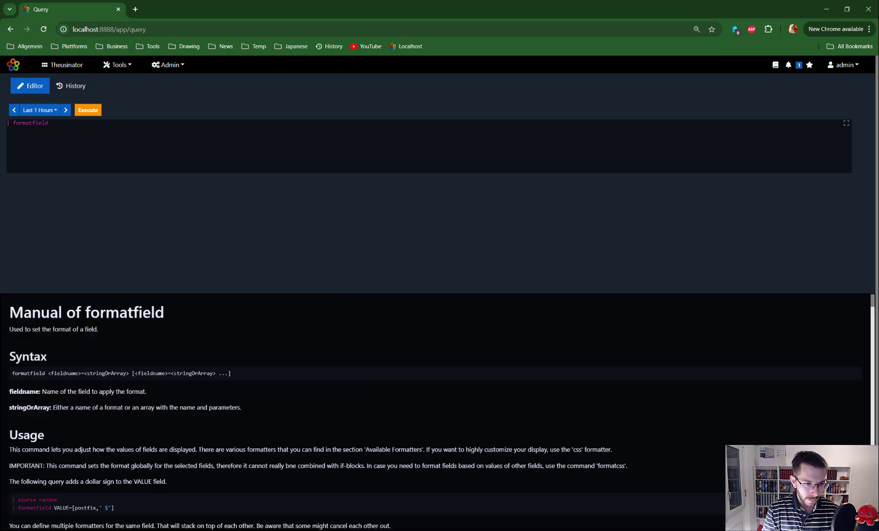
# Step: Copy the manual's example that stacks prefix, postfix, threshold and uppercase formatters as separate VALUE assignments, and replace the query with it
pyautogui.scroll(-3, 89, 348)
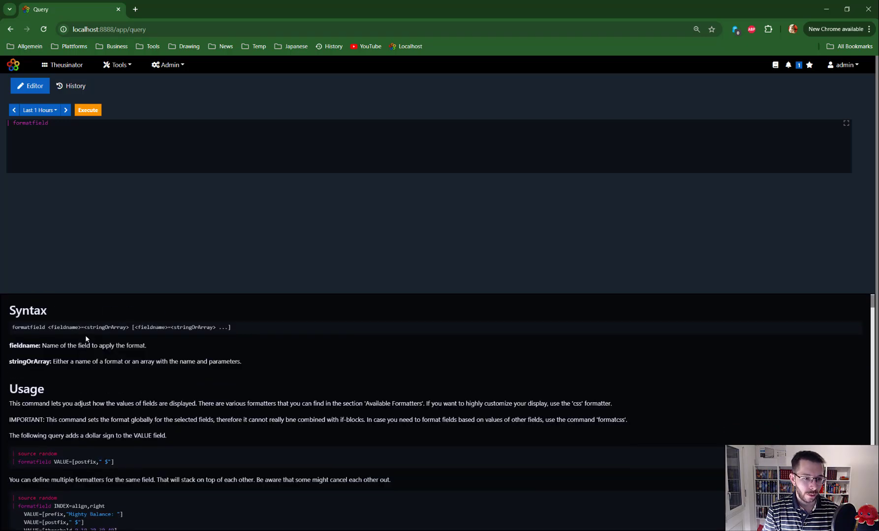
pyautogui.scroll(3, 87, 347)
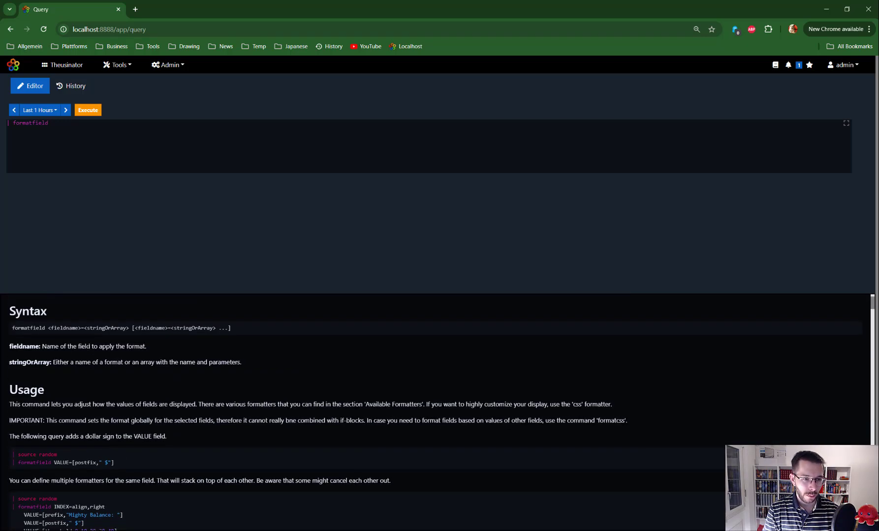
pyautogui.scroll(-4, 87, 347)
pyautogui.scroll(-1, 87, 350)
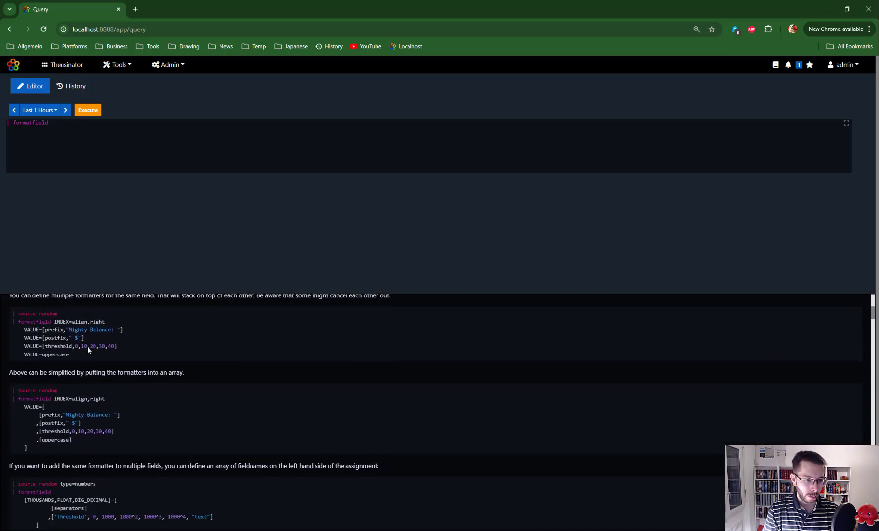
pyautogui.scroll(-1, 88, 338)
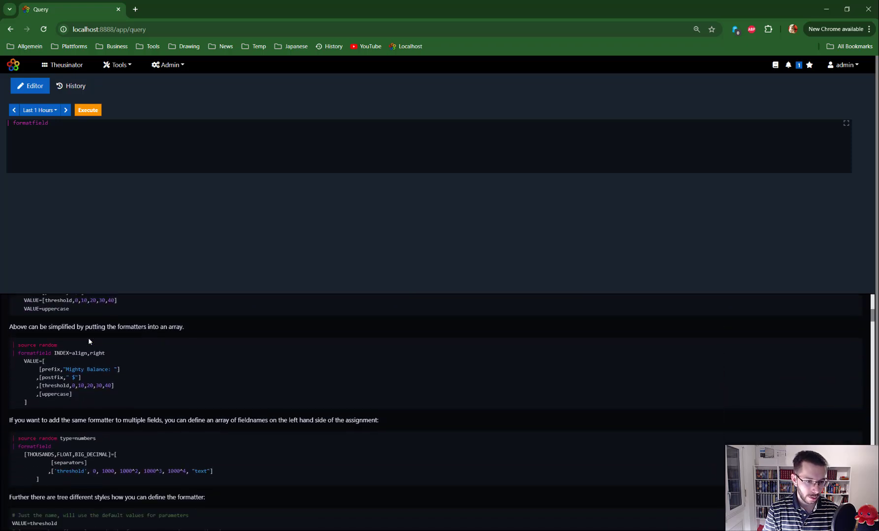
pyautogui.scroll(1, 88, 338)
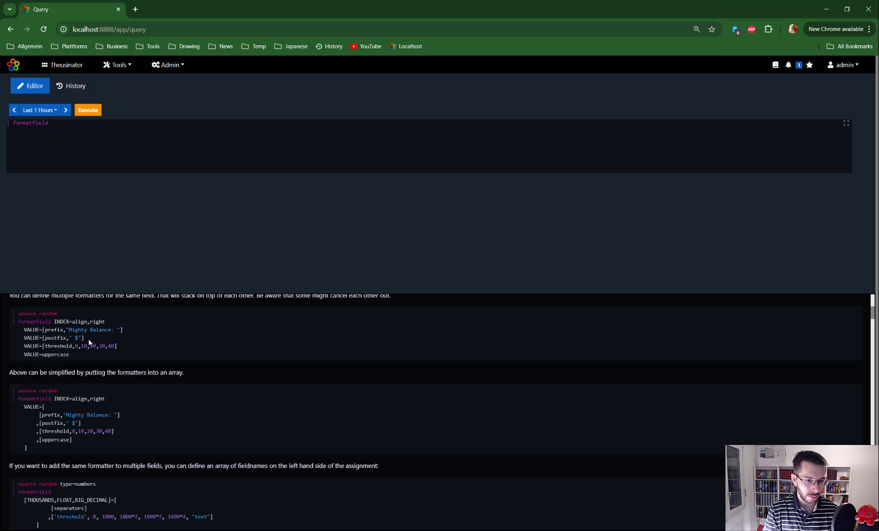
pyautogui.scroll(1, 87, 364)
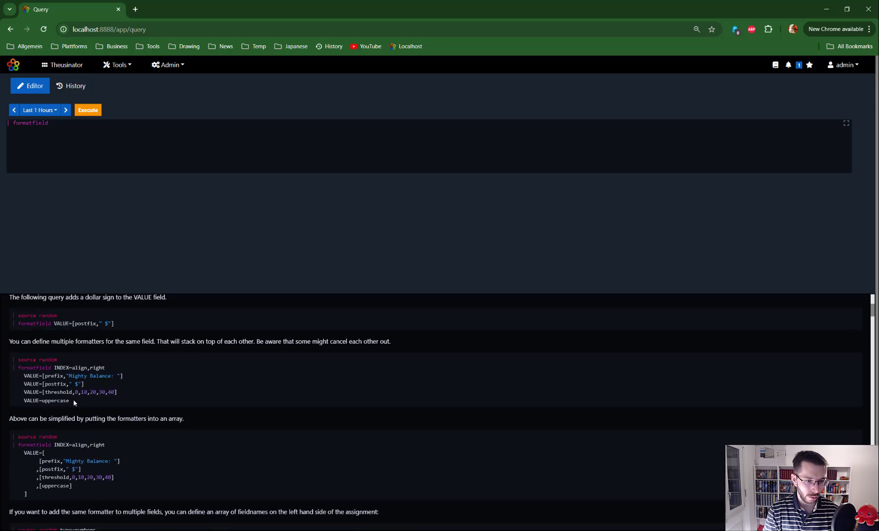
pyautogui.moveTo(79, 400); pyautogui.dragTo(15, 360)
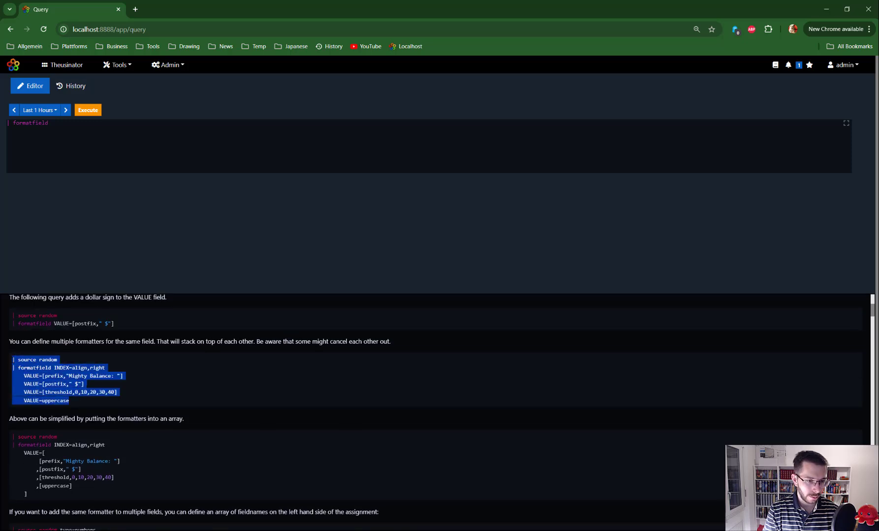
pyautogui.rightClick(42, 365)
pyautogui.click(54, 370)
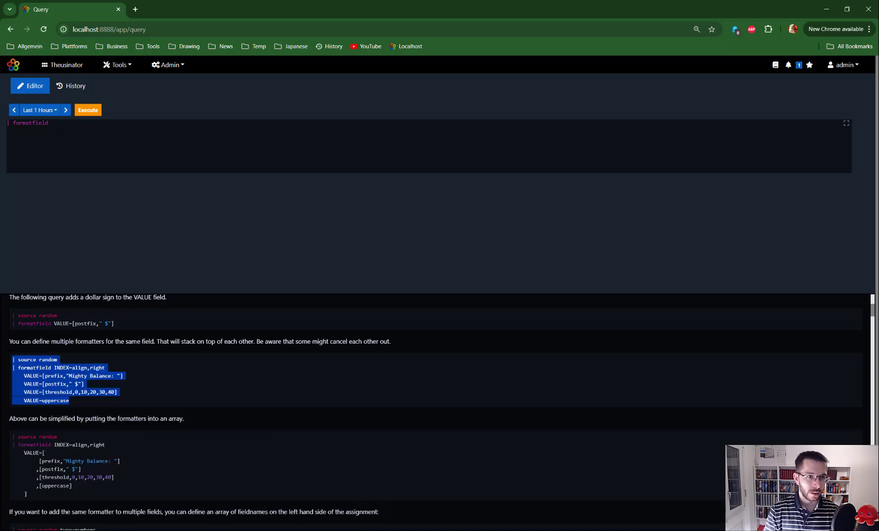
pyautogui.click(60, 140)
pyautogui.hotkey('ctrl', 'a')
pyautogui.hotkey('ctrl', 'v')
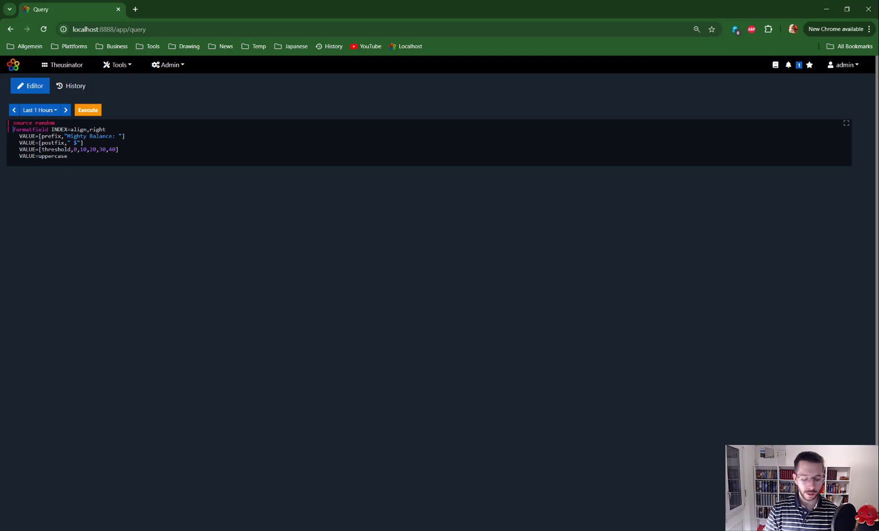
# Step: Execute the query with the formatfield command disabled through off, and re-enable the command
pyautogui.write('off')
pyautogui.hotkey('ctrl', 'Return')
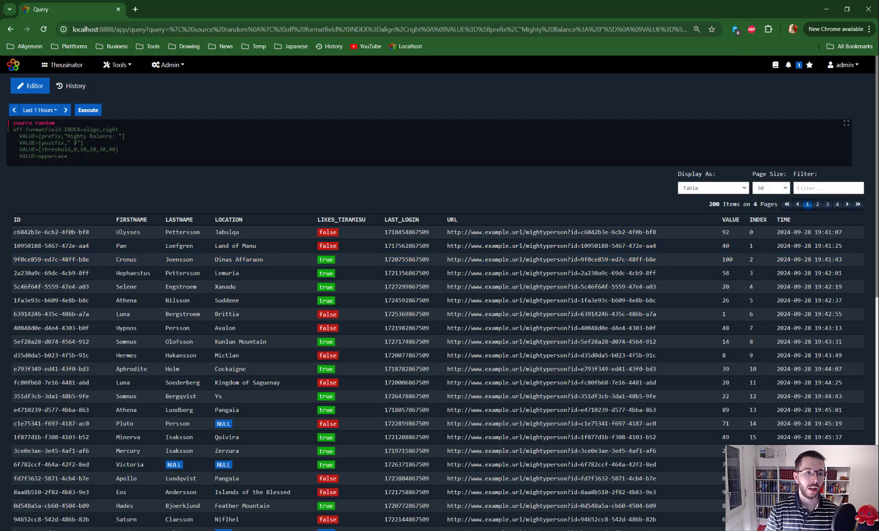
pyautogui.press('Delete')
pyautogui.press('Delete')
pyautogui.press('Delete')
pyautogui.press('Delete')
pyautogui.press('Delete')
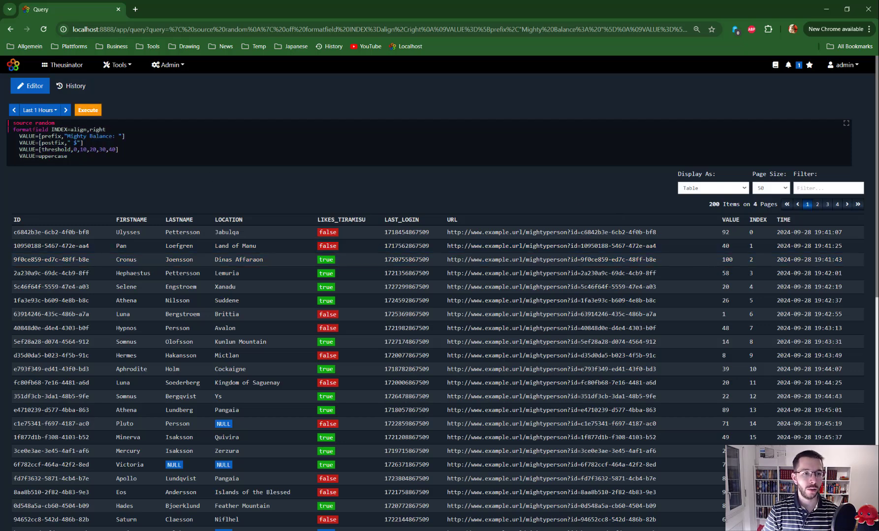
# Step: Put the INDEX assignment on its own line below formatfield and comment out the VALUE assignments with /*
pyautogui.doubleClick(30, 130)
pyautogui.press('Right')
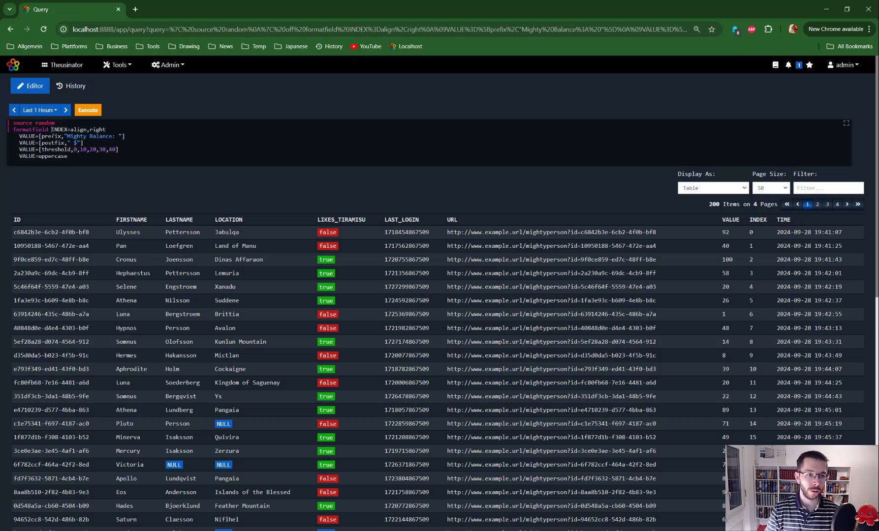
pyautogui.press('Return')
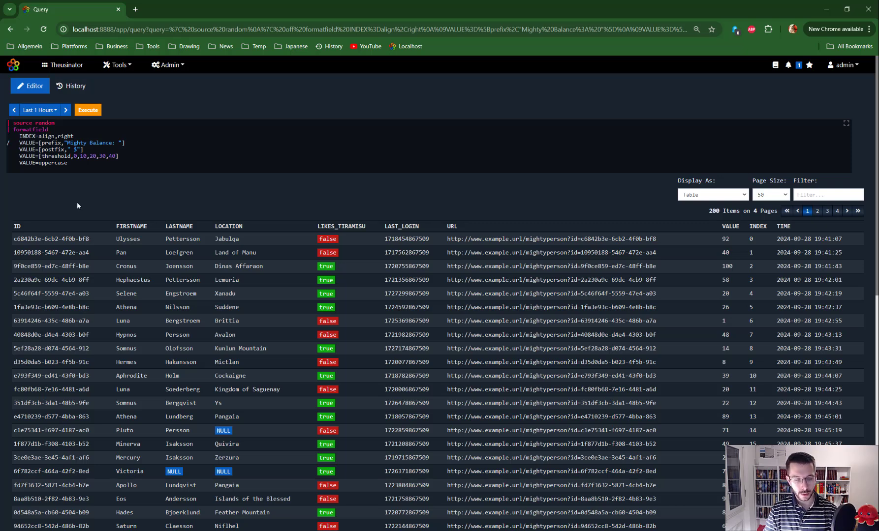
pyautogui.write('*')
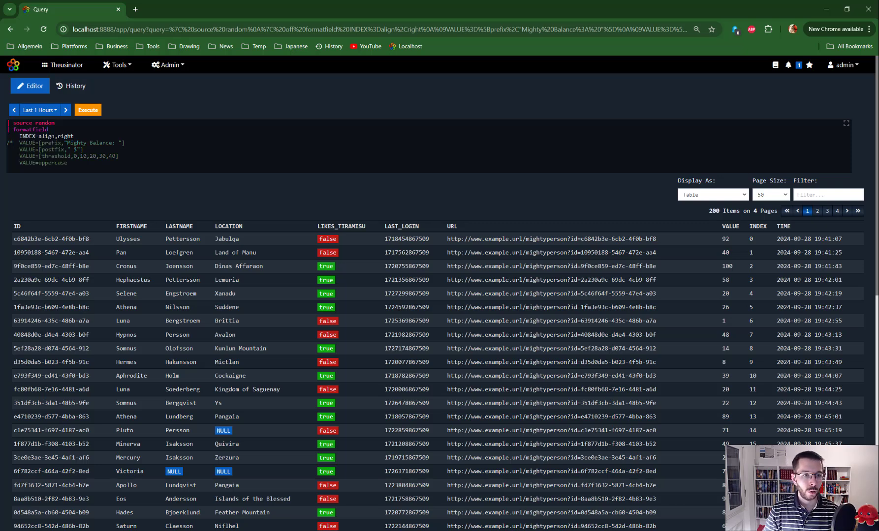
# Step: Execute the query with only the INDEX=align,right formatter active
pyautogui.press('Down')
pyautogui.press('End')
pyautogui.hotkey('ctrl', 'shift', 'Left')
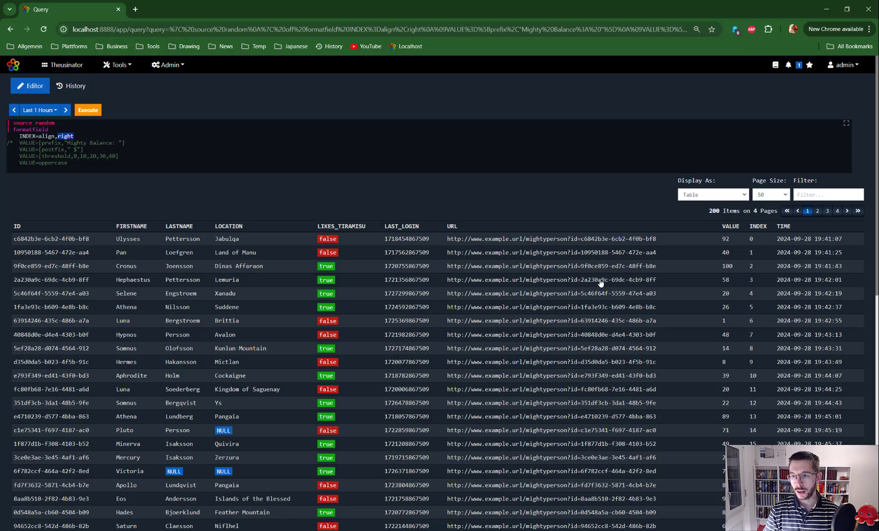
pyautogui.click(746, 240)
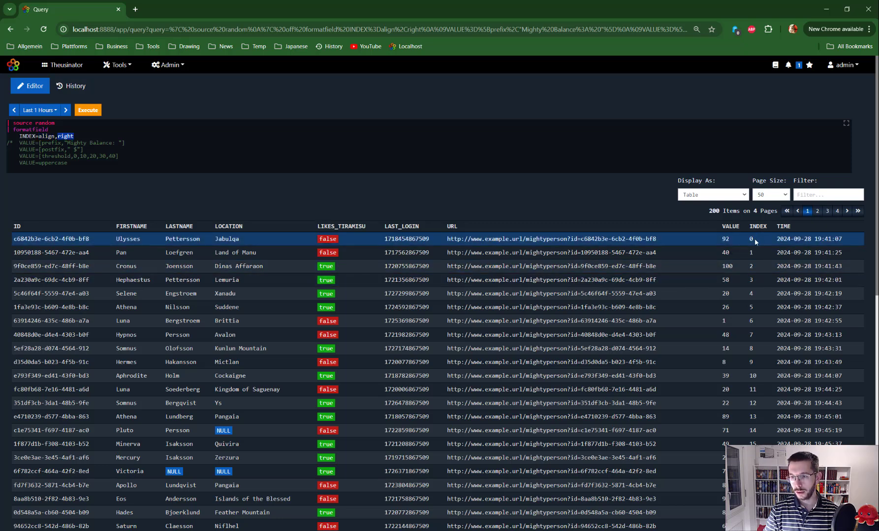
pyautogui.press('Right')
pyautogui.hotkey('ctrl', 'Return')
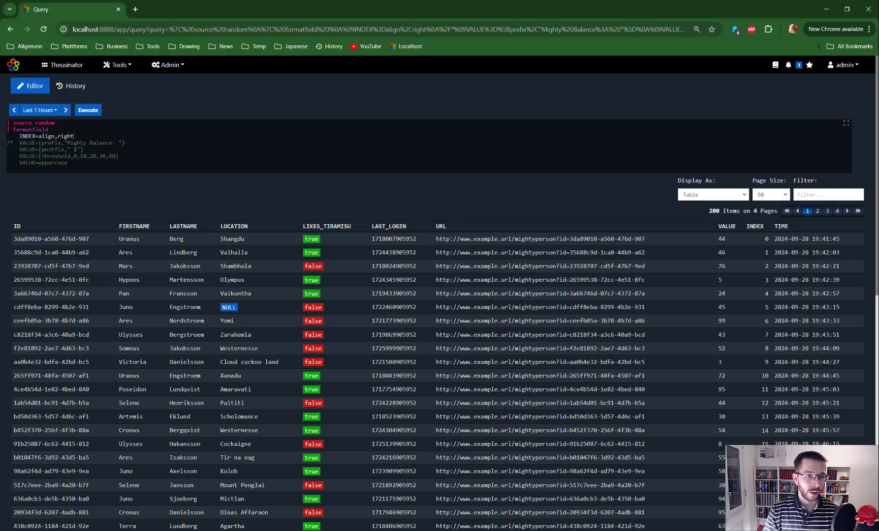
pyautogui.hotkey('shift', 'Left')
pyautogui.hotkey('shift', 'Left')
pyautogui.hotkey('shift', 'Left')
pyautogui.hotkey('shift', 'Left')
pyautogui.hotkey('shift', 'Left')
pyautogui.hotkey('shift', 'Left')
pyautogui.hotkey('shift', 'Left')
pyautogui.hotkey('shift', 'Left')
pyautogui.hotkey('shift', 'Left')
pyautogui.hotkey('shift', 'Left')
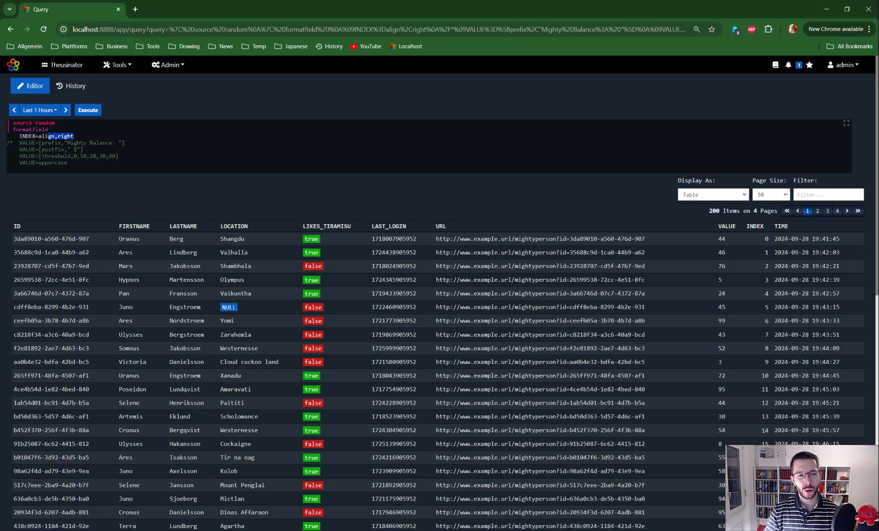
# Step: Open the formatfield manual from the query's context help and look through its sections
pyautogui.click(52, 130)
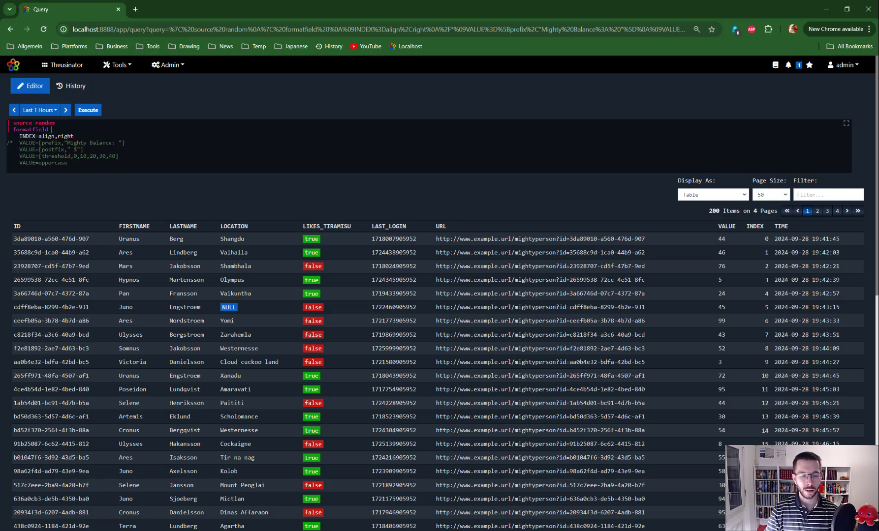
pyautogui.hotkey('ctrl', 'space')
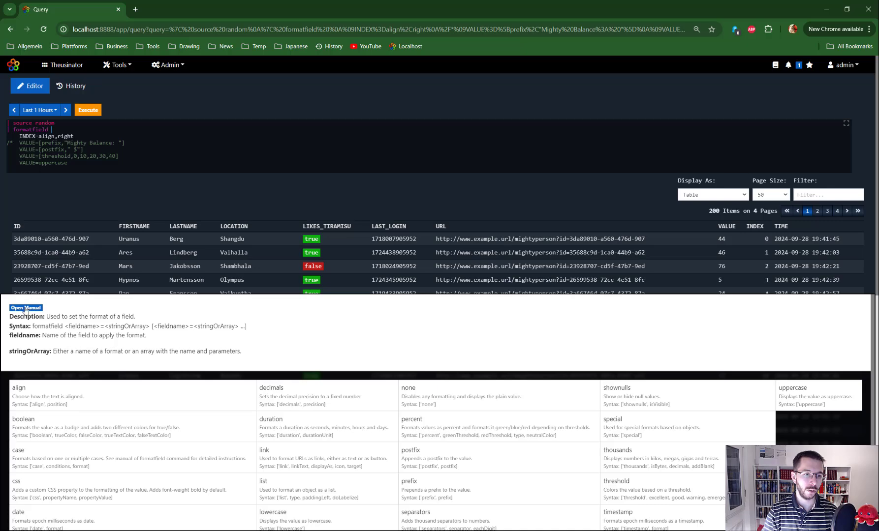
pyautogui.click(25, 309)
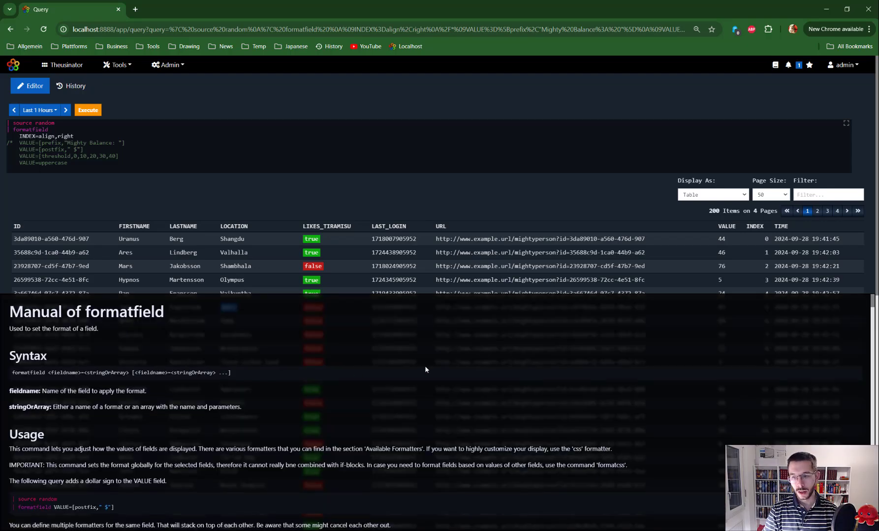
pyautogui.scroll(-15, 424, 365)
pyautogui.moveTo(872, 338); pyautogui.dragTo(850, 295)
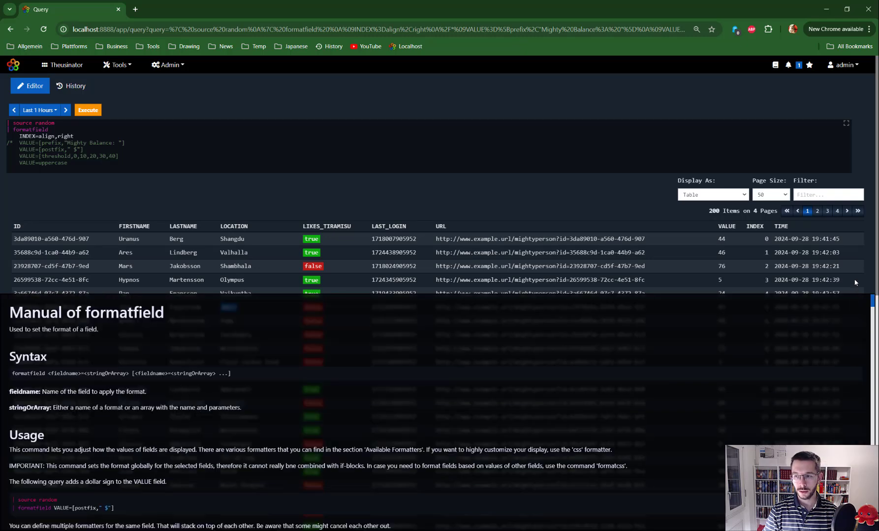
# Step: Remove the align,right formatter from the INDEX assignment, keeping the commented VALUE lines below it
pyautogui.moveTo(73, 136); pyautogui.dragTo(39, 136)
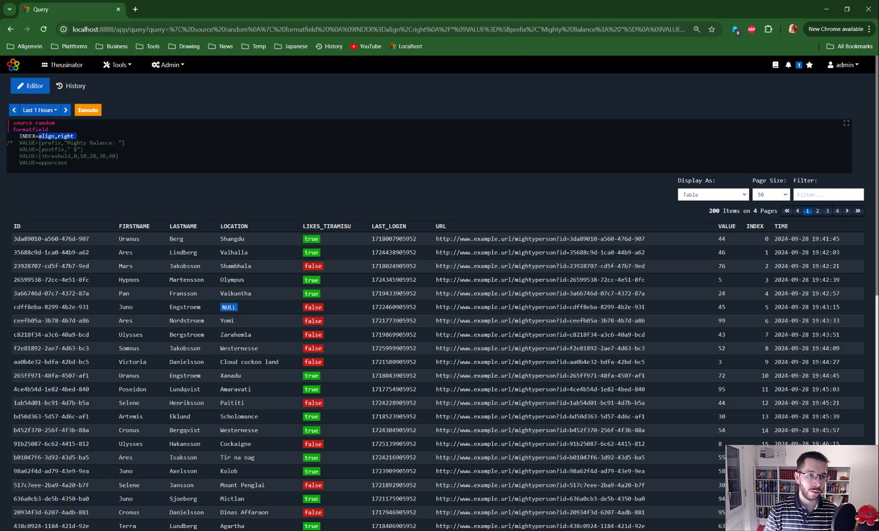
pyautogui.press('Delete')
pyautogui.press('Delete')
pyautogui.press('Return')
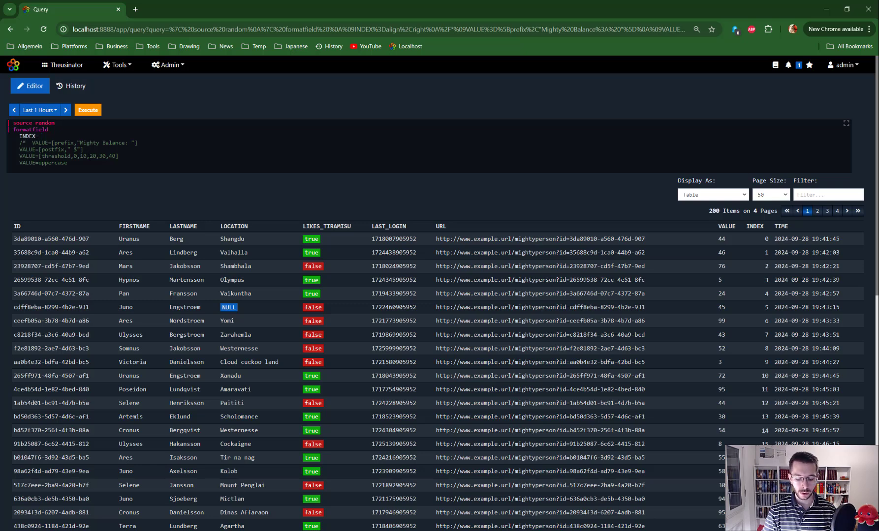
# Step: Insert the prefix formatter for INDEX from the context help, set its text to "i = ", and execute the query
pyautogui.hotkey('ctrl', 'space')
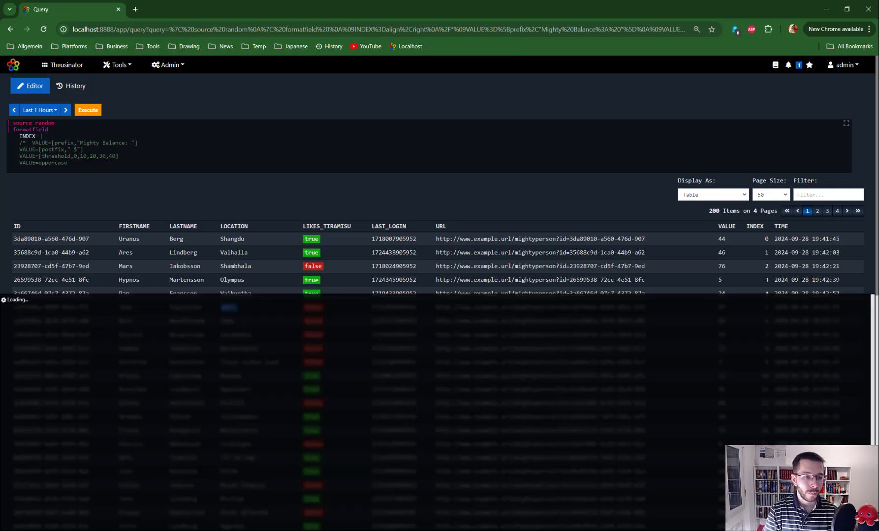
pyautogui.scroll(-6, 114, 447)
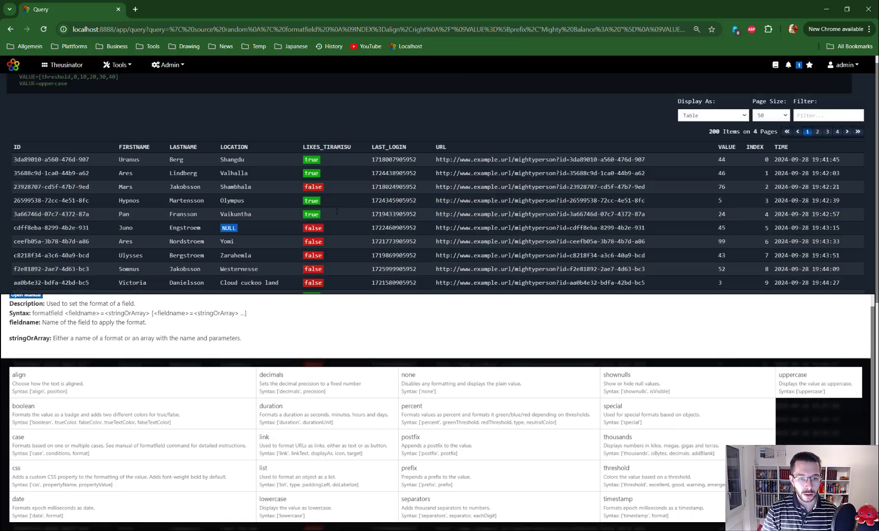
pyautogui.scroll(-4, 823, 435)
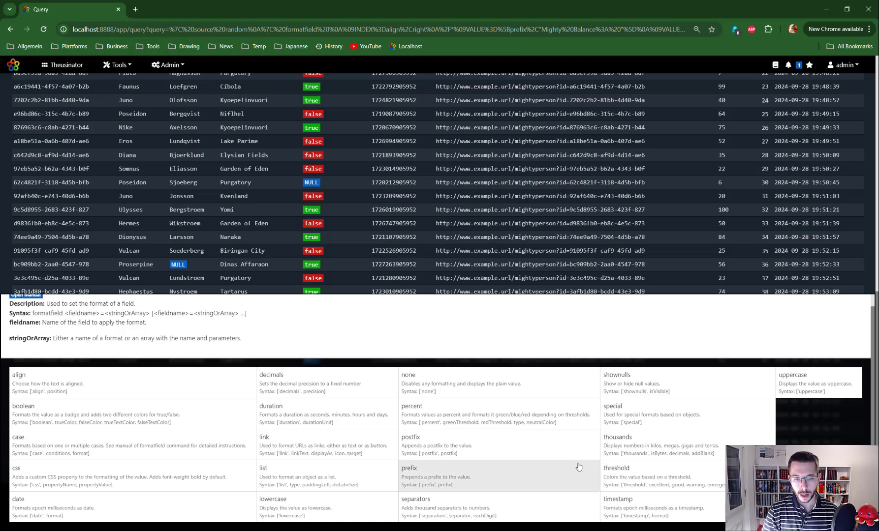
pyautogui.scroll(7, 400, 182)
pyautogui.scroll(3, 400, 176)
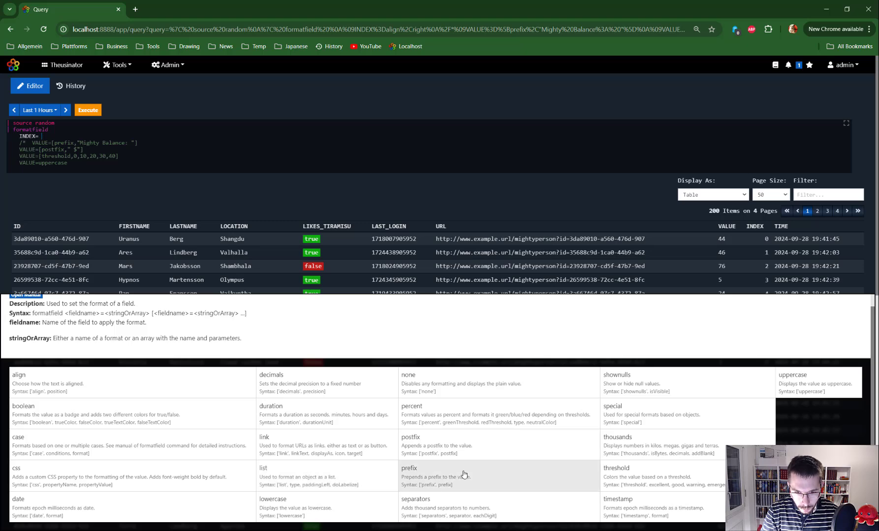
pyautogui.click(446, 475)
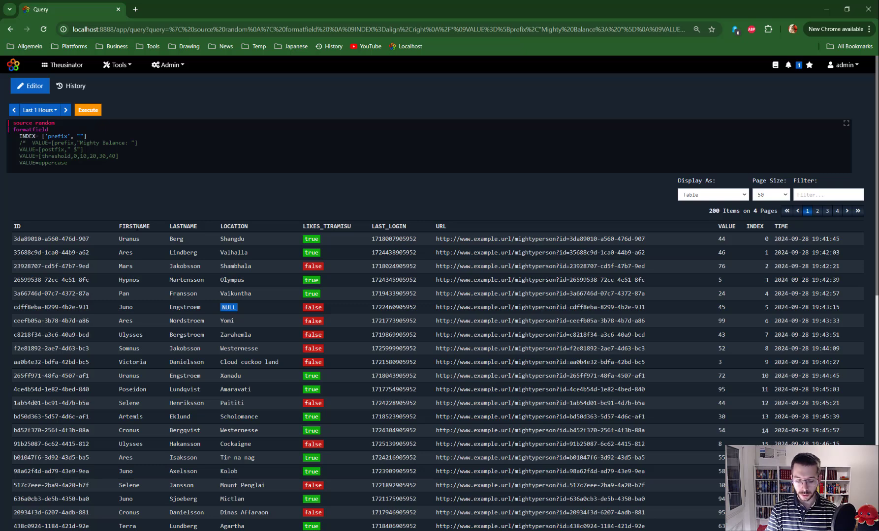
pyautogui.write('i =')
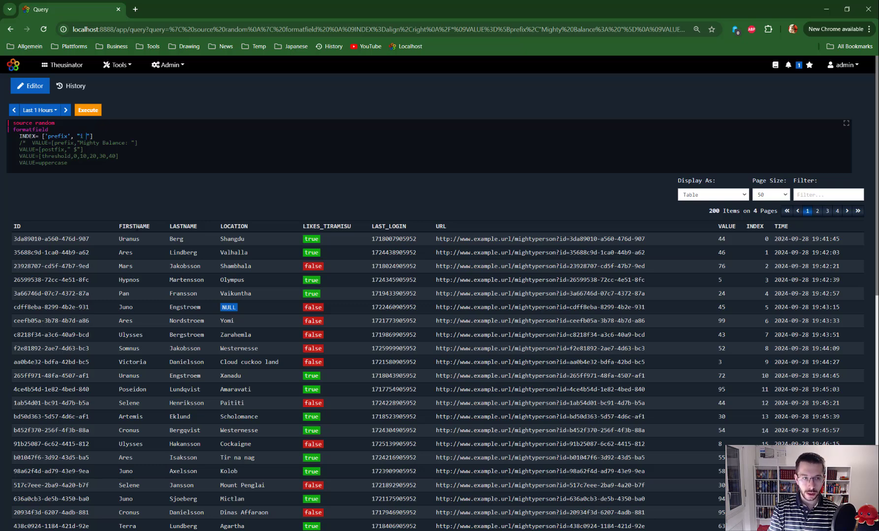
pyautogui.hotkey('ctrl', 'Return')
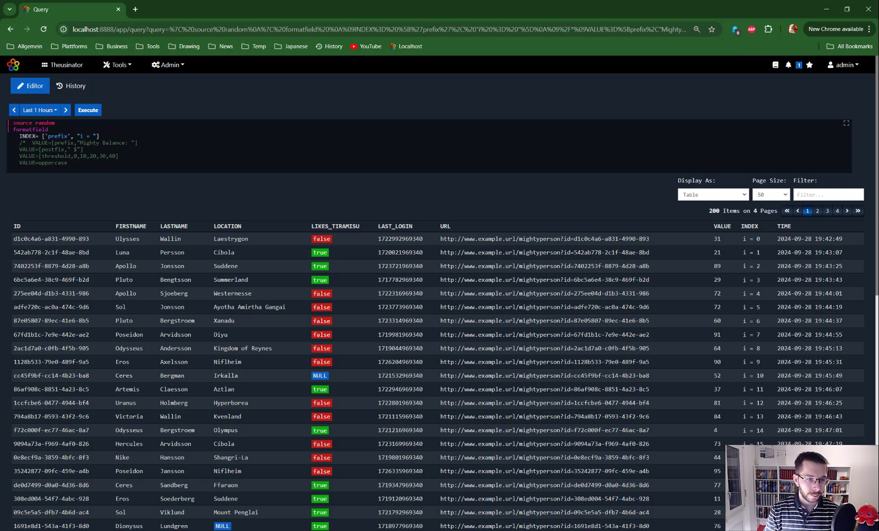
# Step: Remove the /* comment marker to reactivate the VALUE formatters
pyautogui.press('BackSpace')
pyautogui.press('BackSpace')
pyautogui.press('BackSpace')
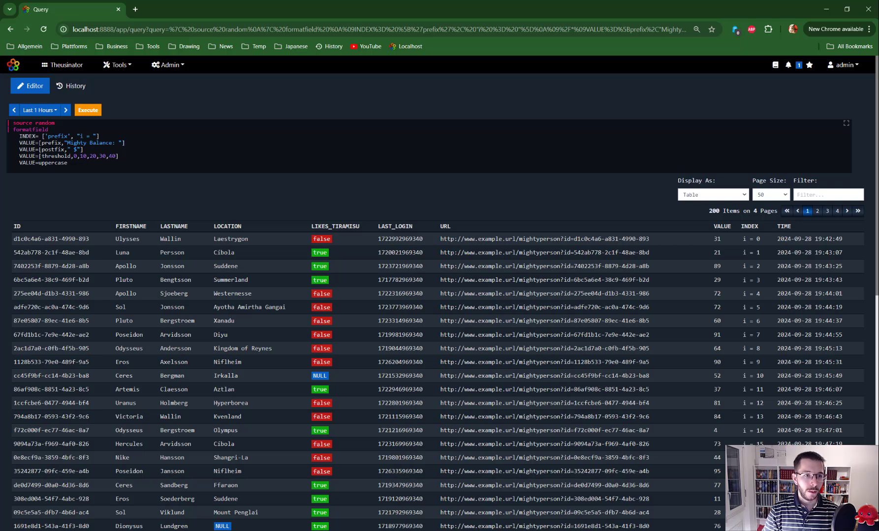
# Step: Review the reactivated VALUE prefix and postfix assignments, and execute the query with all VALUE formatters active
pyautogui.moveTo(39, 144); pyautogui.dragTo(126, 144)
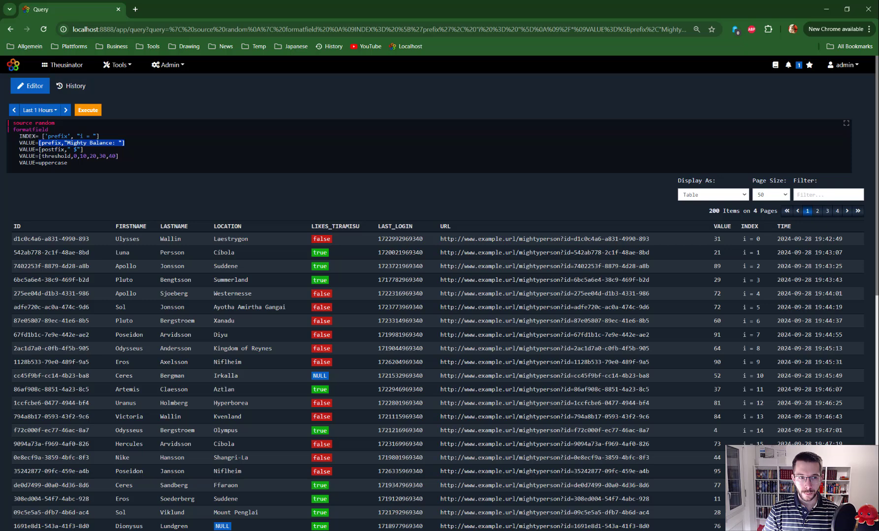
pyautogui.click(23, 143)
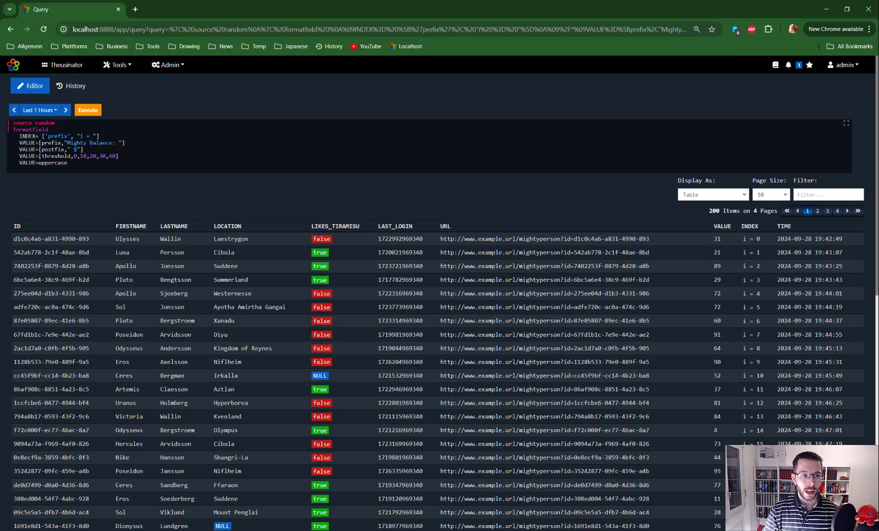
pyautogui.tripleClick(24, 149)
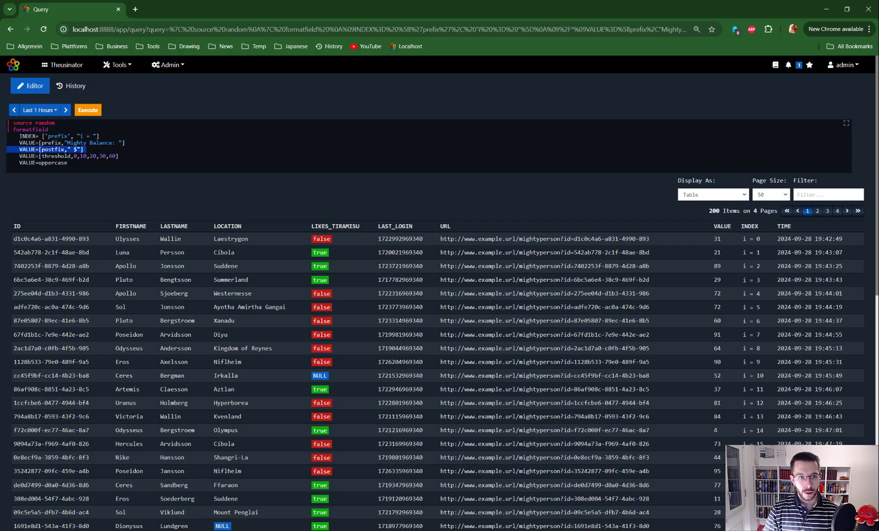
pyautogui.press('End')
pyautogui.hotkey('ctrl', 'Return')
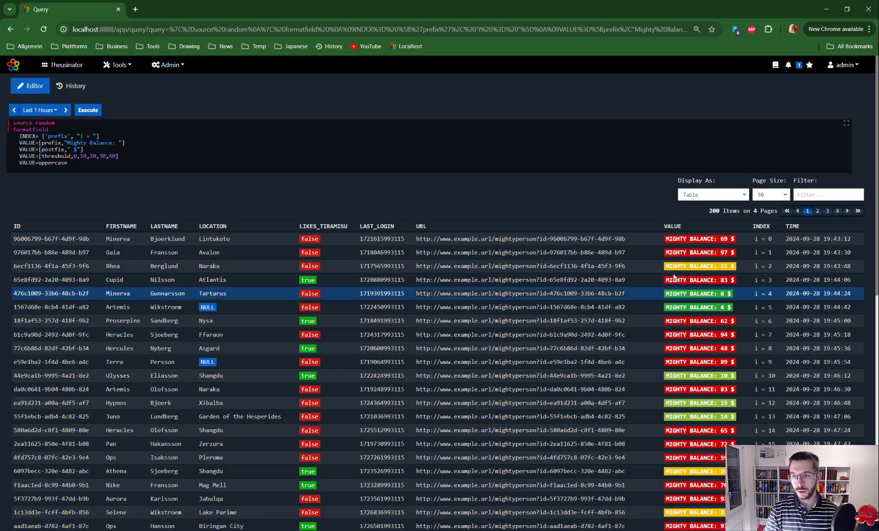
# Step: Compare the prefix, postfix and threshold definitions for VALUE with the formatted VALUE column in the results
pyautogui.moveTo(54, 143); pyautogui.dragTo(96, 143)
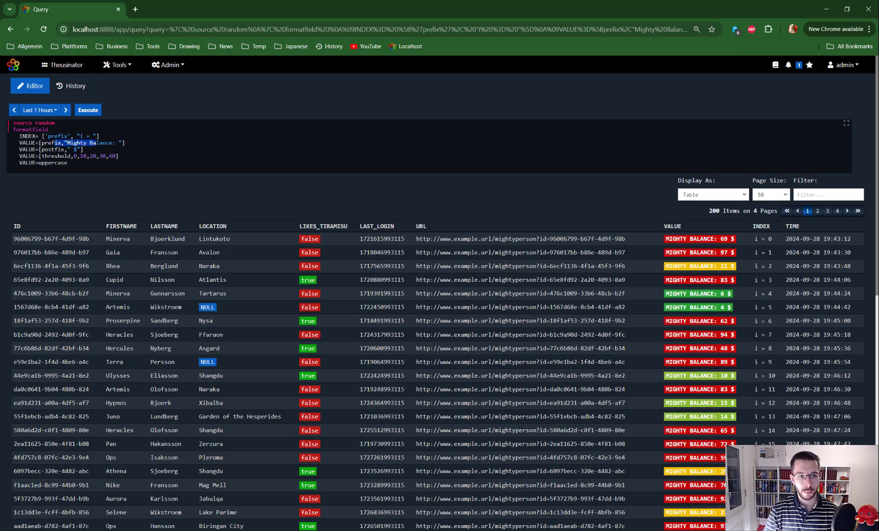
pyautogui.click(87, 168)
pyautogui.moveTo(41, 149); pyautogui.dragTo(82, 149)
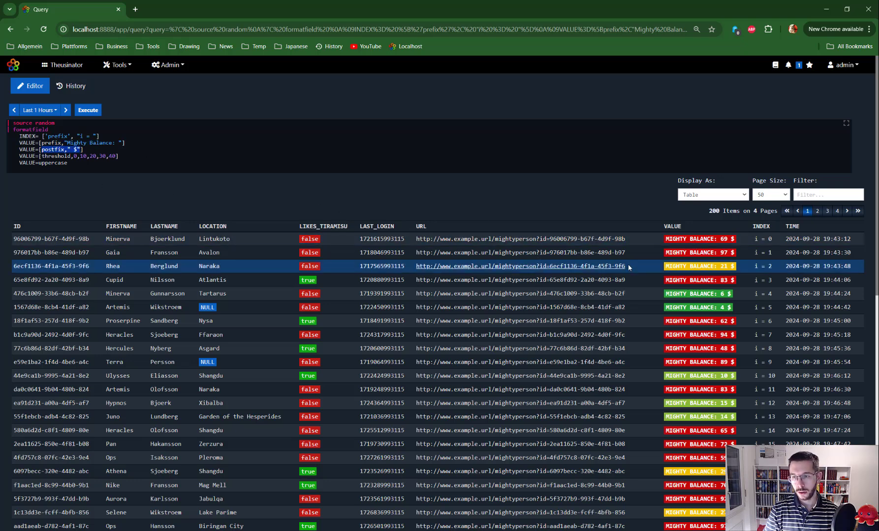
pyautogui.click(733, 240)
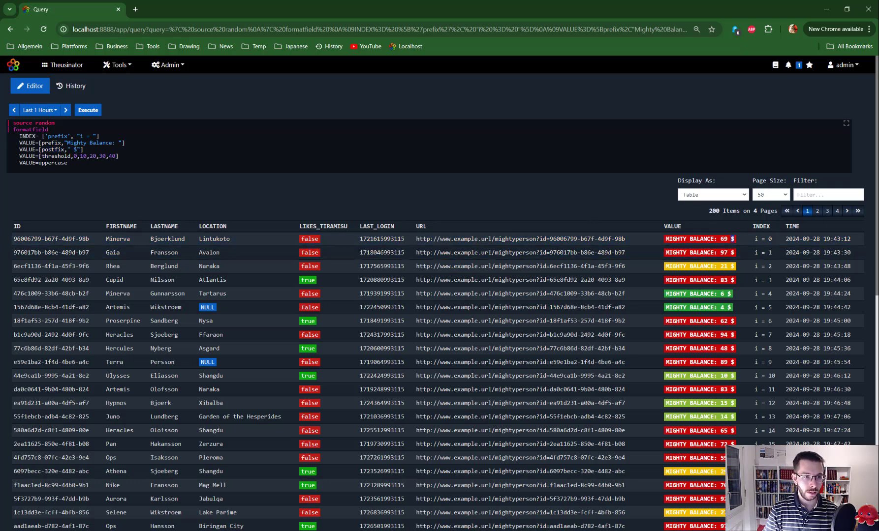
pyautogui.moveTo(19, 156); pyautogui.dragTo(52, 156)
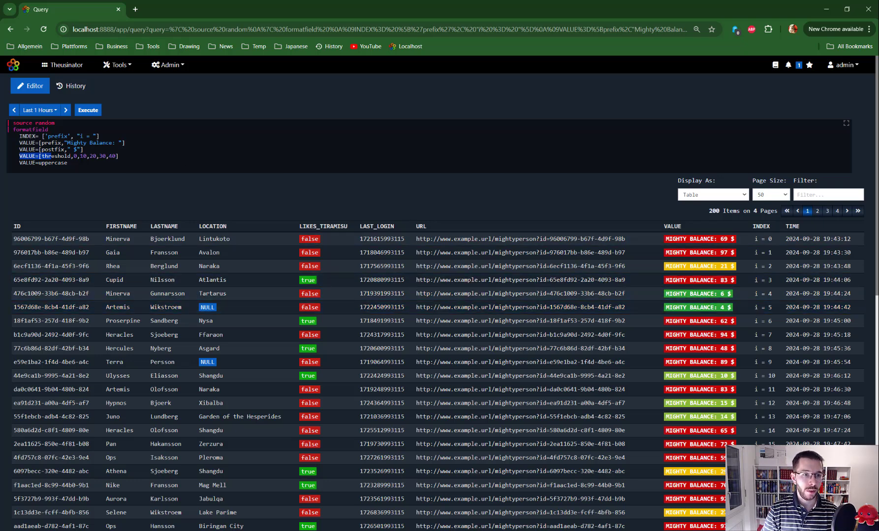
pyautogui.moveTo(74, 156); pyautogui.dragTo(116, 156)
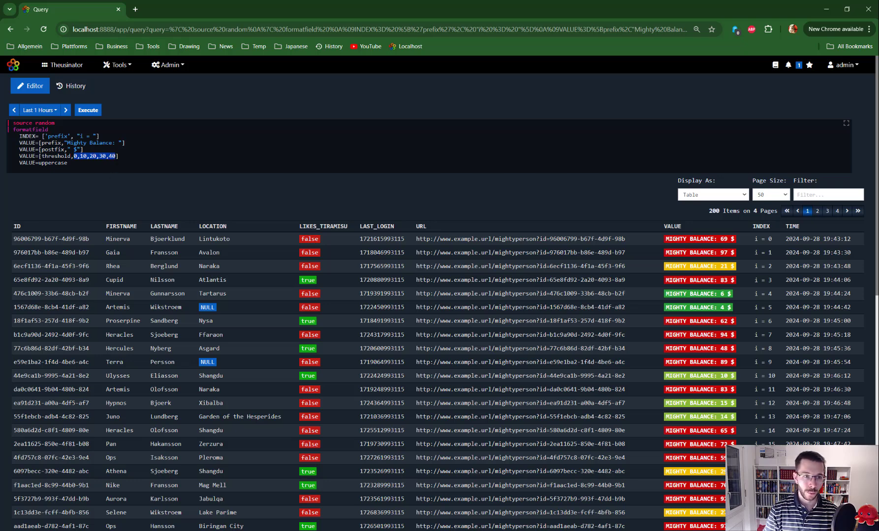
# Step: Change the last two VALUE threshold limits to 80 and 90, and execute the query
pyautogui.click(112, 156)
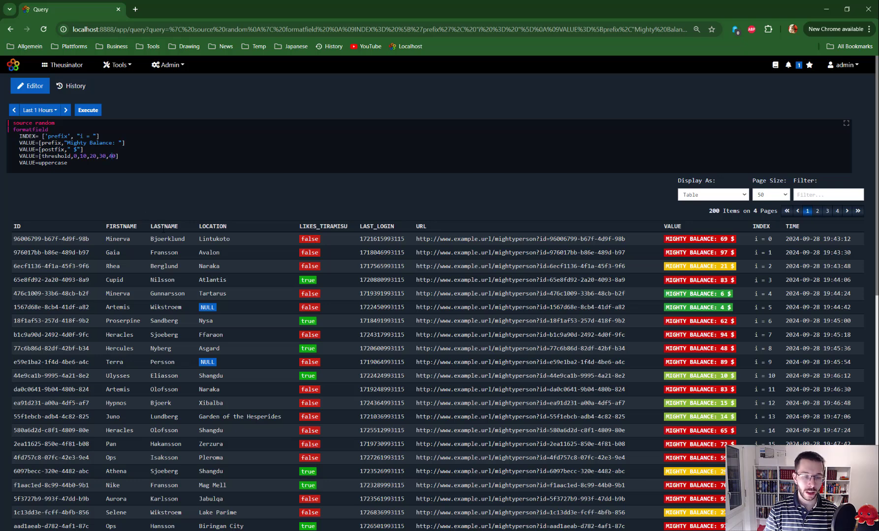
pyautogui.press('BackSpace')
pyautogui.write('9')
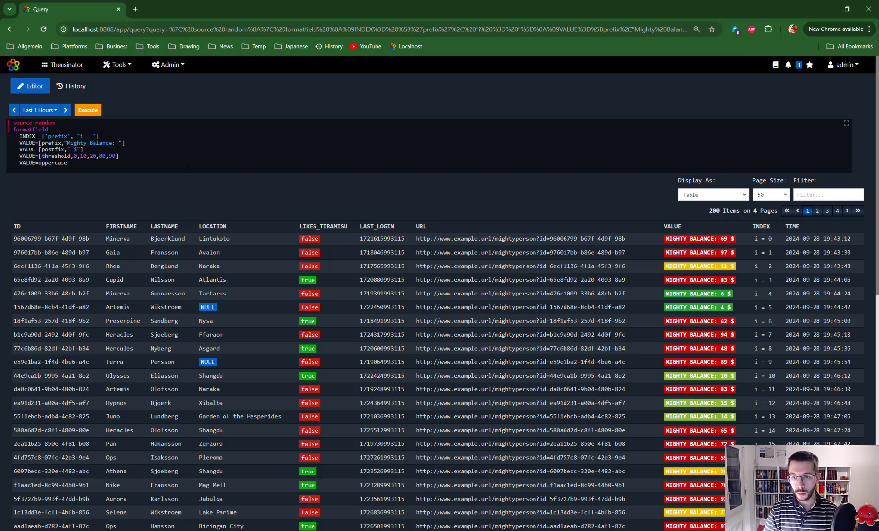
pyautogui.hotkey('ctrl', 'Return')
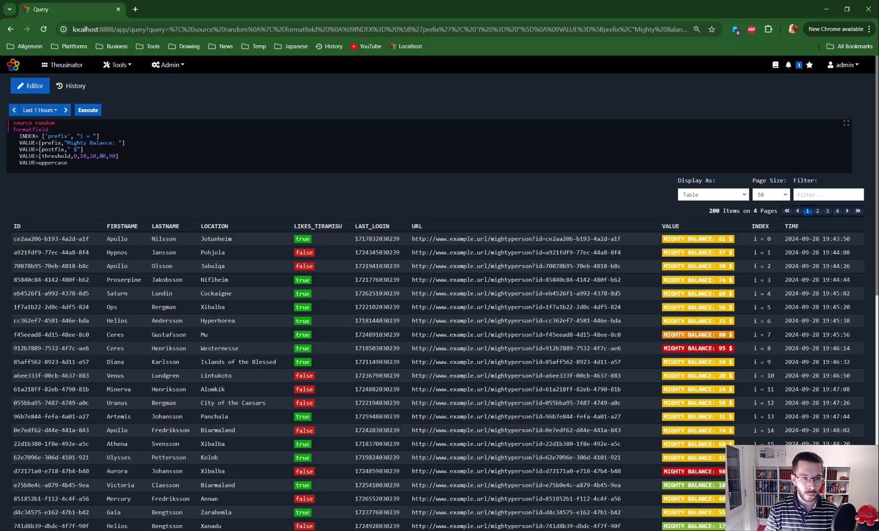
# Step: Set the third VALUE threshold limit to 79, execute the query and look through the recoloured results
pyautogui.press('BackSpace')
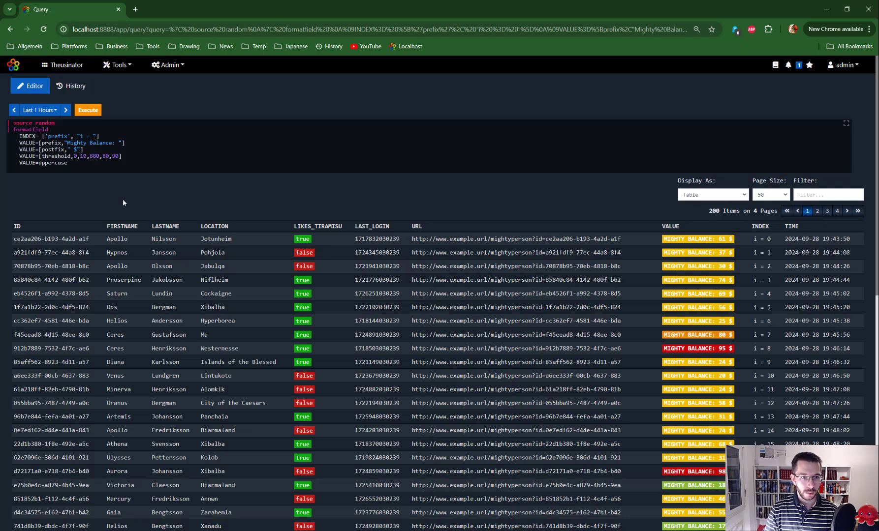
pyautogui.press('BackSpace')
pyautogui.press('BackSpace')
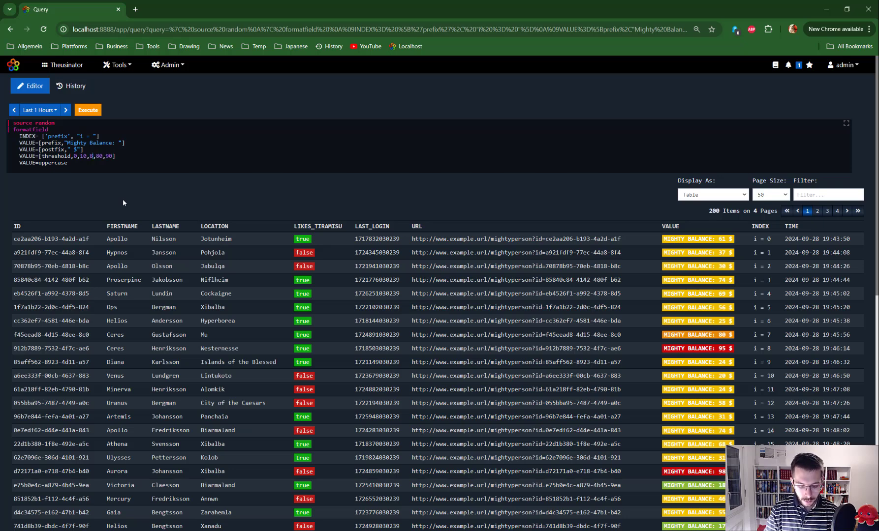
pyautogui.press('BackSpace')
pyautogui.write('79')
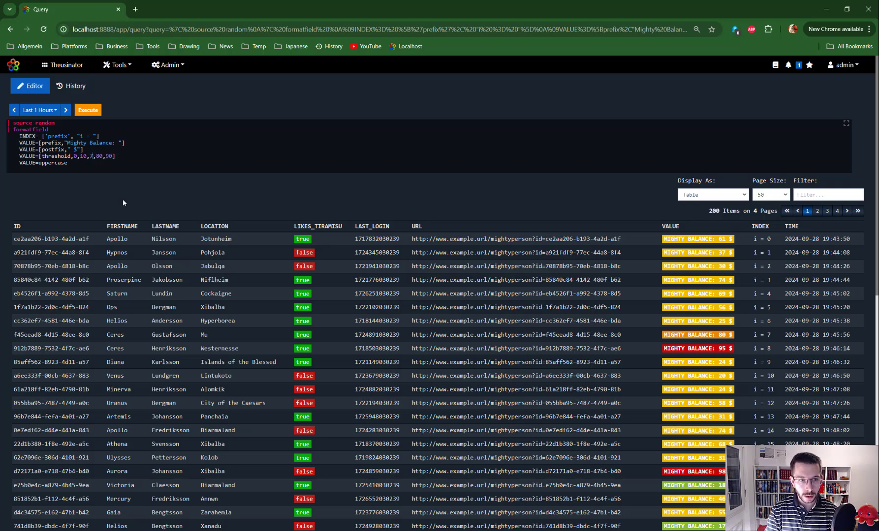
pyautogui.hotkey('ctrl', 'Return')
pyautogui.scroll(-6, 591, 330)
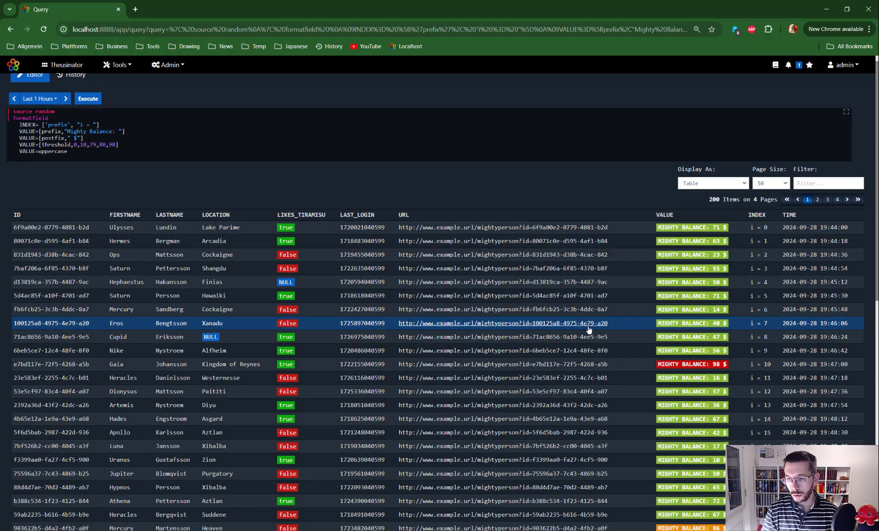
pyautogui.scroll(6, 703, 192)
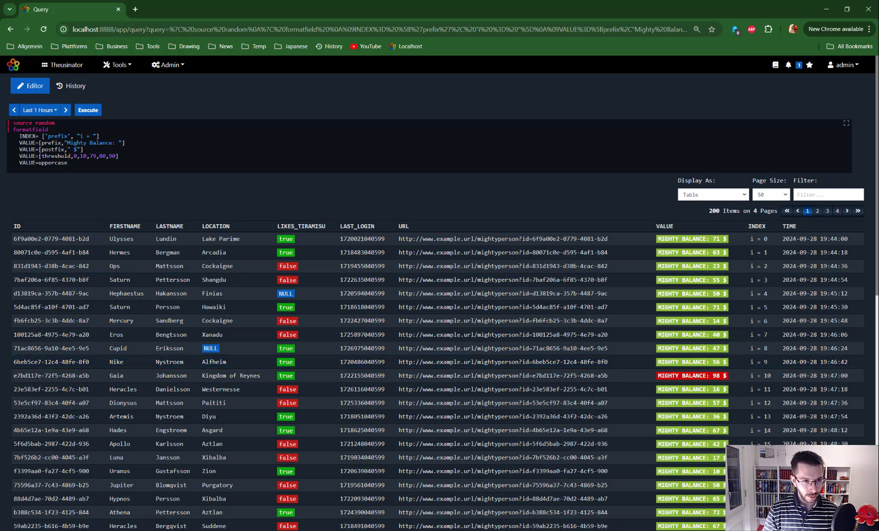
pyautogui.hotkey('shift', 'Left')
pyautogui.hotkey('shift', 'Left')
pyautogui.hotkey('shift', 'Left')
pyautogui.hotkey('shift', 'Left')
pyautogui.hotkey('shift', 'Left')
pyautogui.hotkey('shift', 'Left')
pyautogui.click(52, 130)
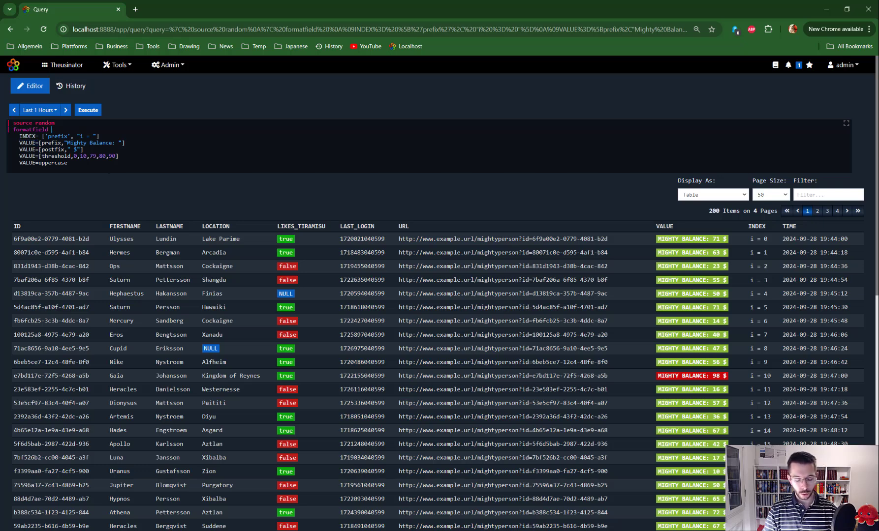
pyautogui.hotkey('ctrl', 'space')
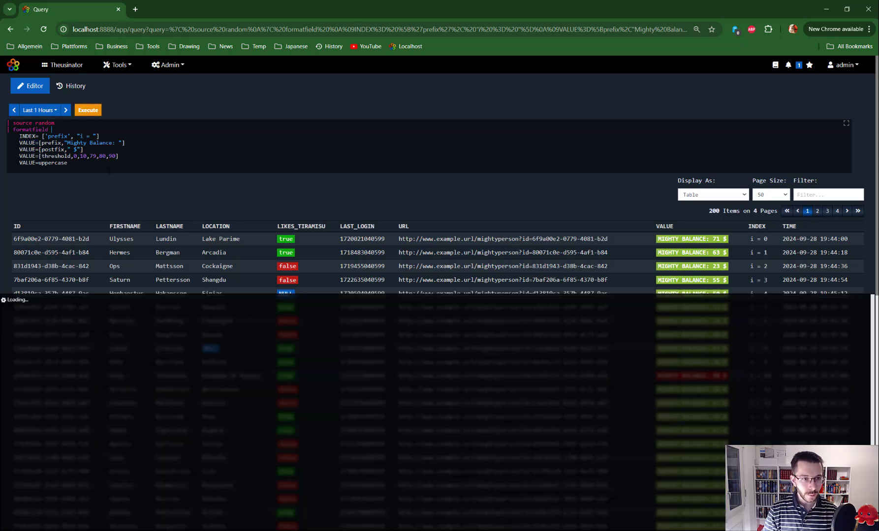
pyautogui.press('Escape')
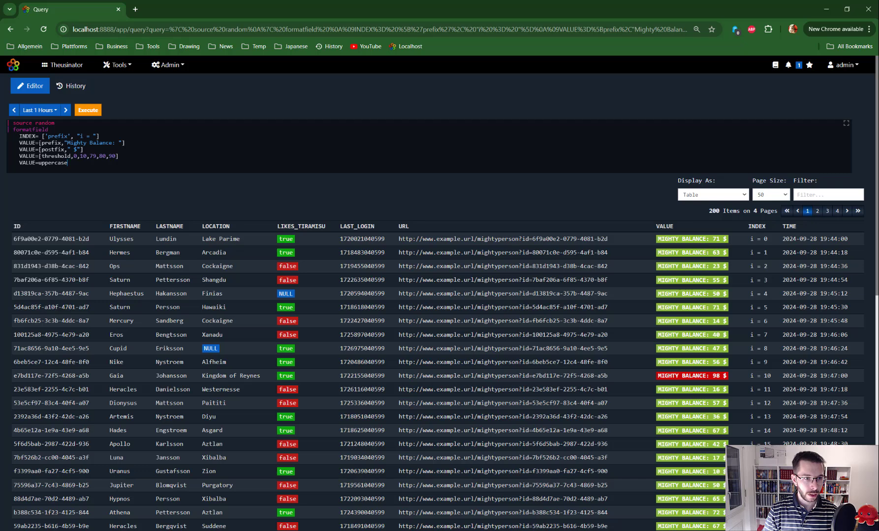
# Step: Open an array for VALUE with the prefix formatter on its own line, and turn the postfix assignment into an indented [postfix," $"] entry
pyautogui.press('Return')
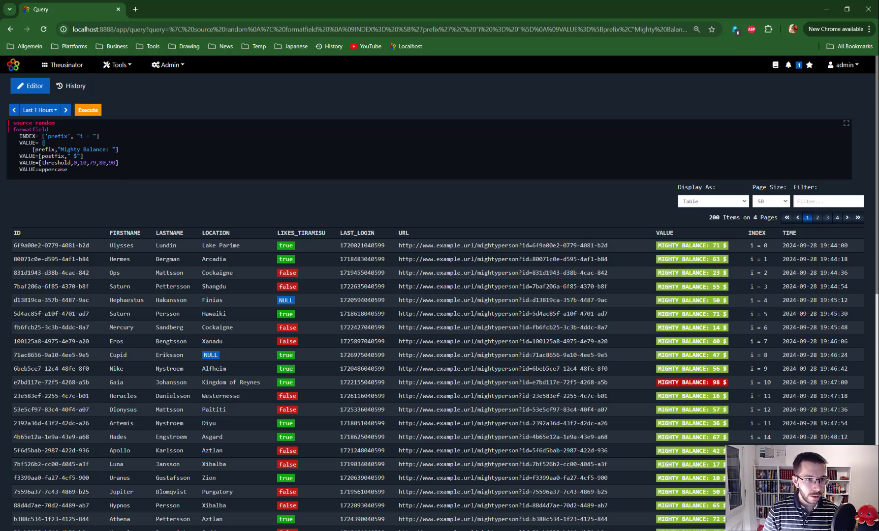
pyautogui.hotkey('shift', 'Left')
pyautogui.hotkey('shift', 'Left')
pyautogui.hotkey('shift', 'Left')
pyautogui.hotkey('shift', 'Left')
pyautogui.hotkey('shift', 'Left')
pyautogui.hotkey('shift', 'Left')
pyautogui.press('BackSpace')
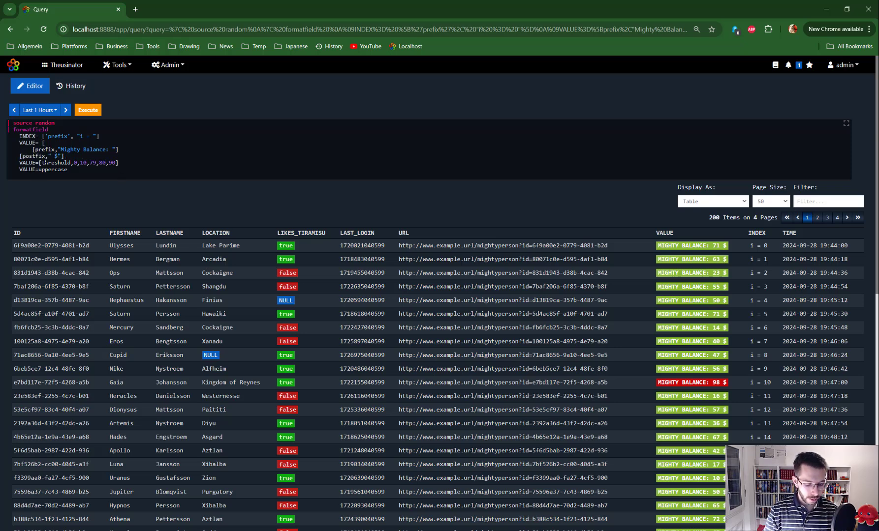
pyautogui.press('Tab')
# Step: Delete the threshold and uppercase assignments for VALUE and close the formatter array with "]"
pyautogui.hotkey('shift', 'Home')
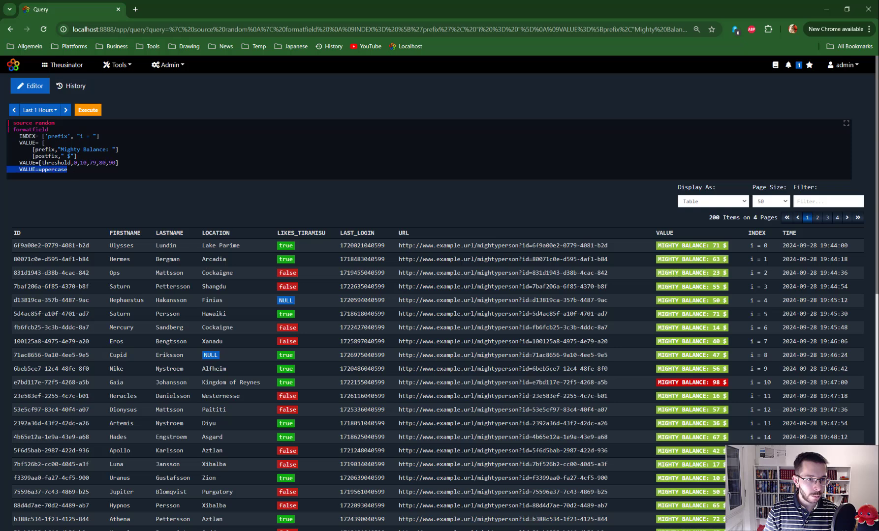
pyautogui.hotkey('shift', 'Up')
pyautogui.press('BackSpace')
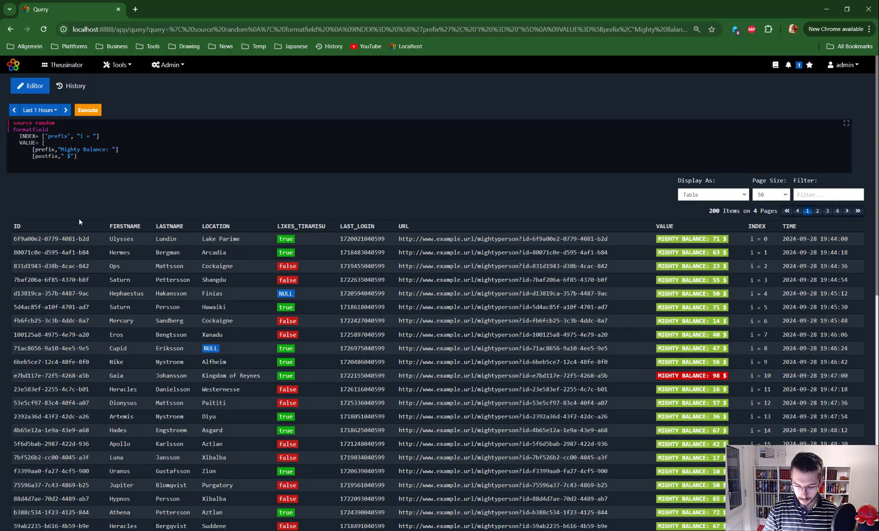
pyautogui.write(']')
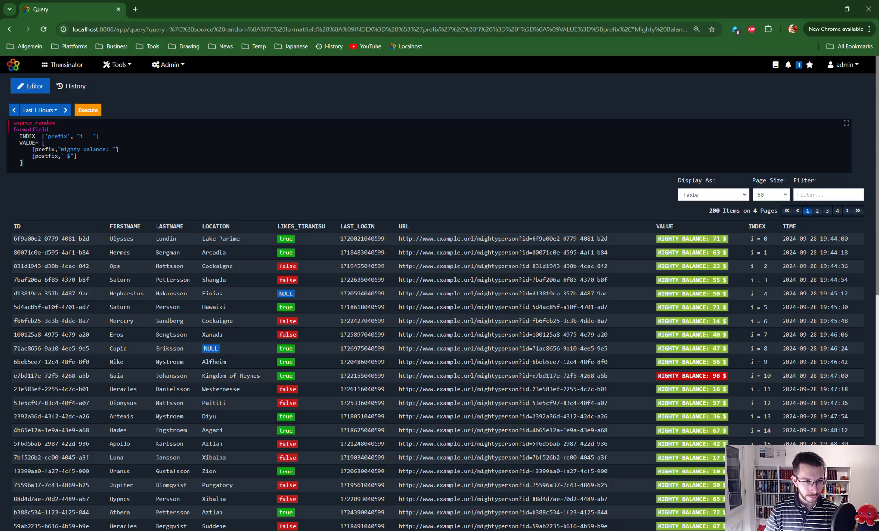
# Step: Separate the prefix and postfix entries in the VALUE array with a comma and execute the query
pyautogui.hotkey('ctrl', 'Return')
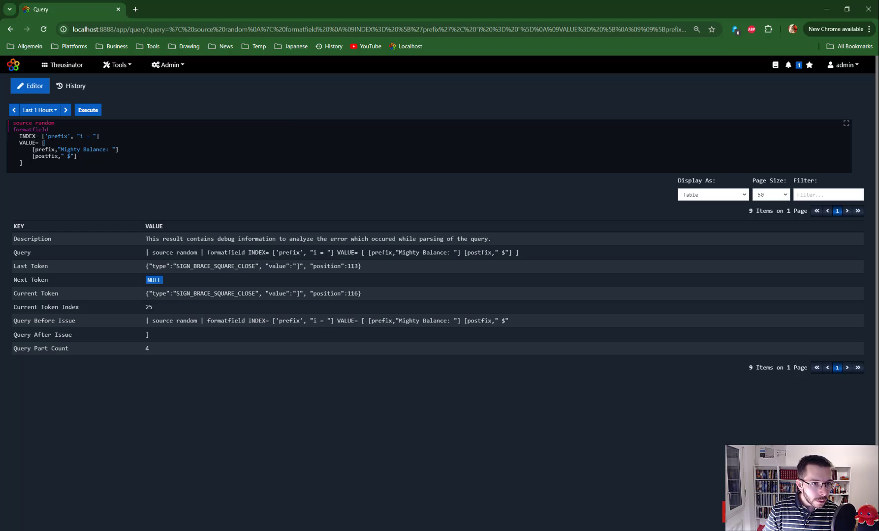
pyautogui.write(',')
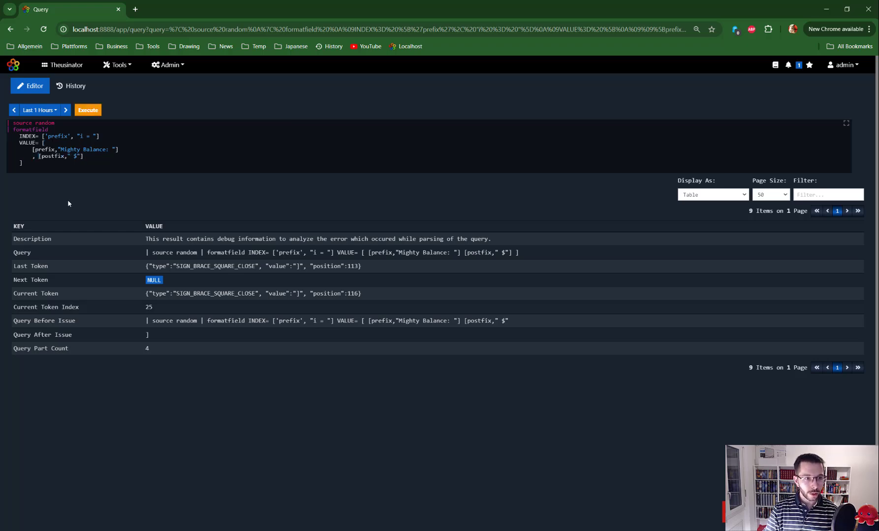
pyautogui.hotkey('ctrl', 'Return')
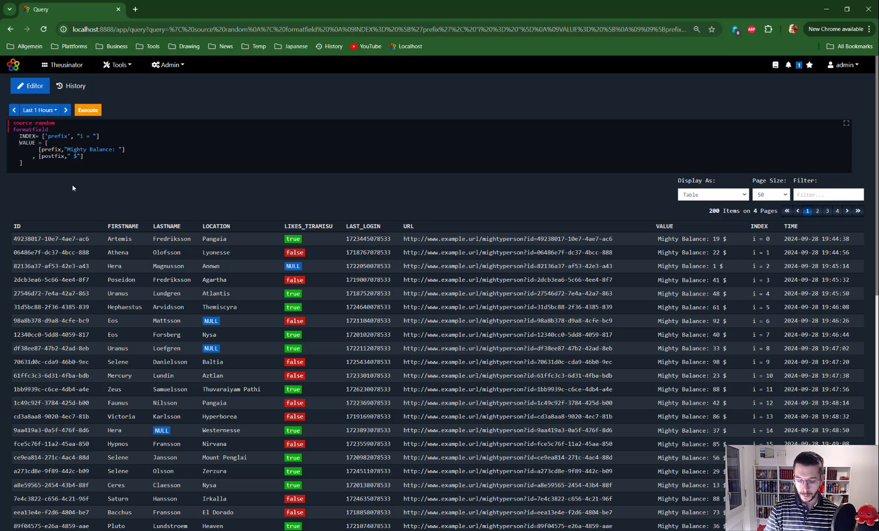
# Step: Replace the VALUE field name with the array [VALUE, INDEX ] so both fields share the formatters, and execute the query
pyautogui.write('[')
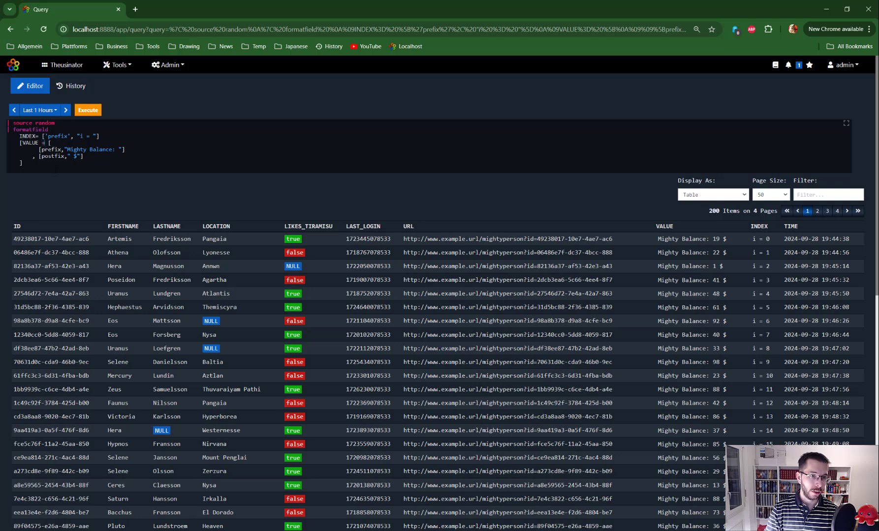
pyautogui.write(']')
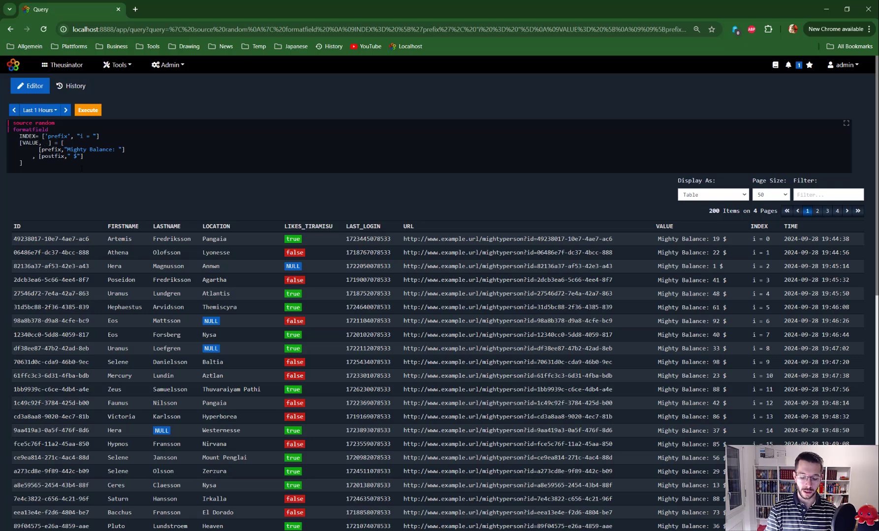
pyautogui.write('INDE')
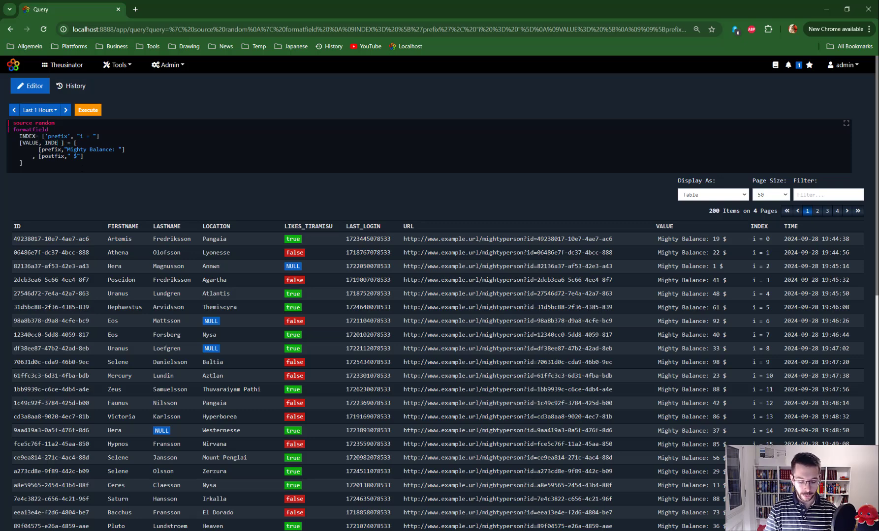
pyautogui.write('X')
pyautogui.hotkey('ctrl', 'Return')
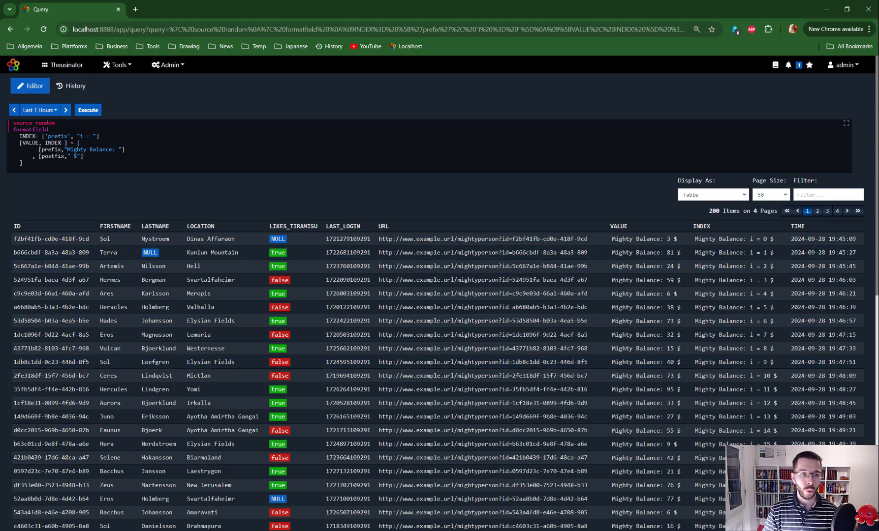
# Step: Delete the separate INDEX prefix assignment above the [VALUE, INDEX ] array and execute the query
pyautogui.hotkey('ctrl', 'shift', 'Left')
pyautogui.hotkey('ctrl', 'shift', 'Left')
pyautogui.hotkey('ctrl', 'shift', 'Left')
pyautogui.hotkey('ctrl', 'shift', 'Left')
pyautogui.press('BackSpace')
pyautogui.hotkey('ctrl', 'Return')
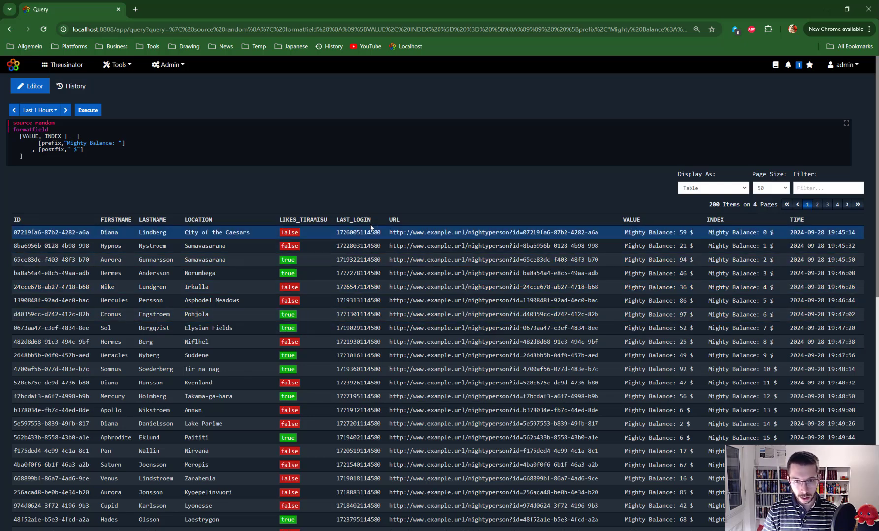
# Step: Add a LAST_LOGIN assignment below the [VALUE, INDEX ] array using the timestamp formatter with the format "yyyy-MM-DD HH:mm:ss"
pyautogui.moveTo(335, 220); pyautogui.dragTo(375, 221)
pyautogui.hotkey('ctrl', 'c')
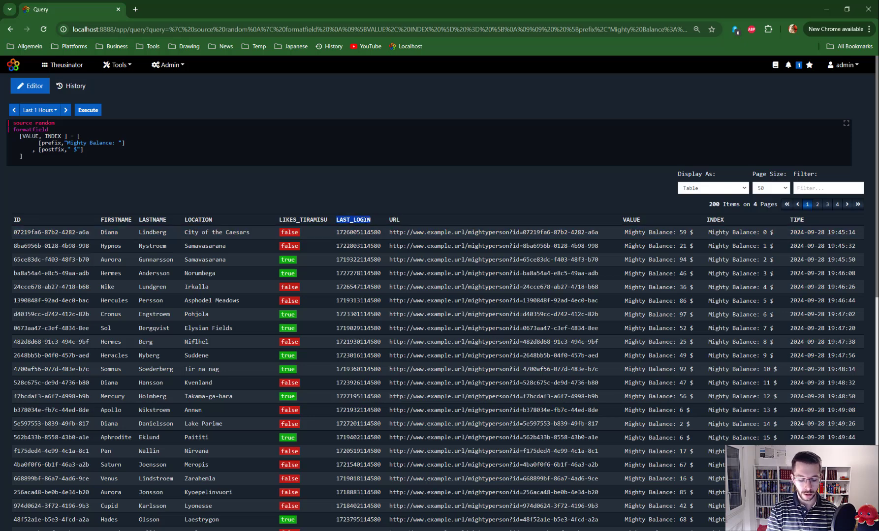
pyautogui.moveTo(336, 233); pyautogui.dragTo(382, 232)
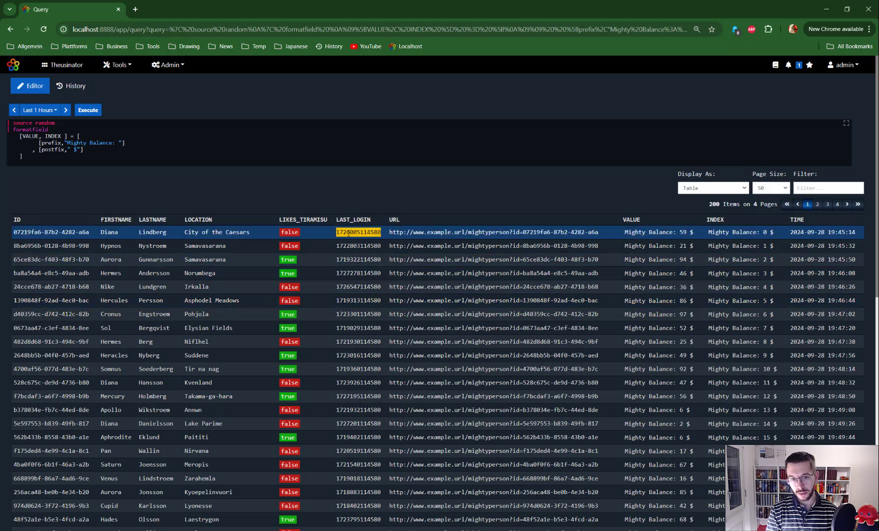
pyautogui.click(22, 157)
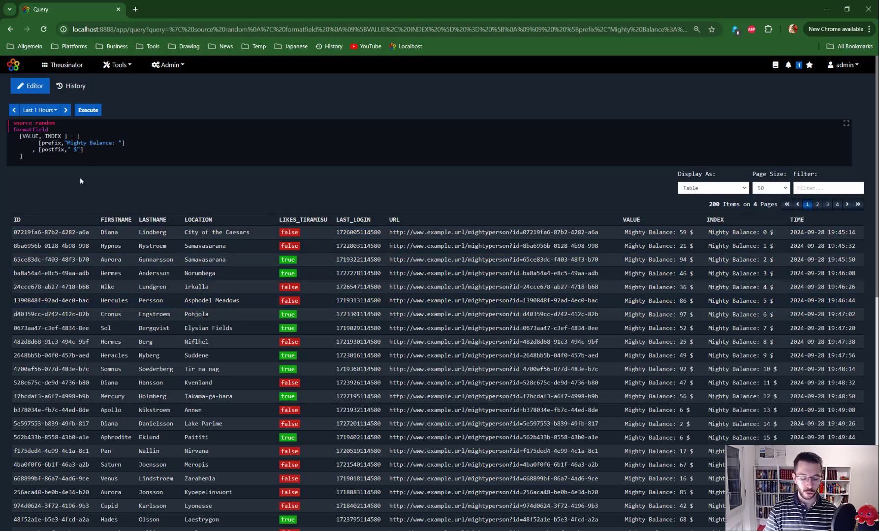
pyautogui.press('Return')
pyautogui.hotkey('ctrl', 'v')
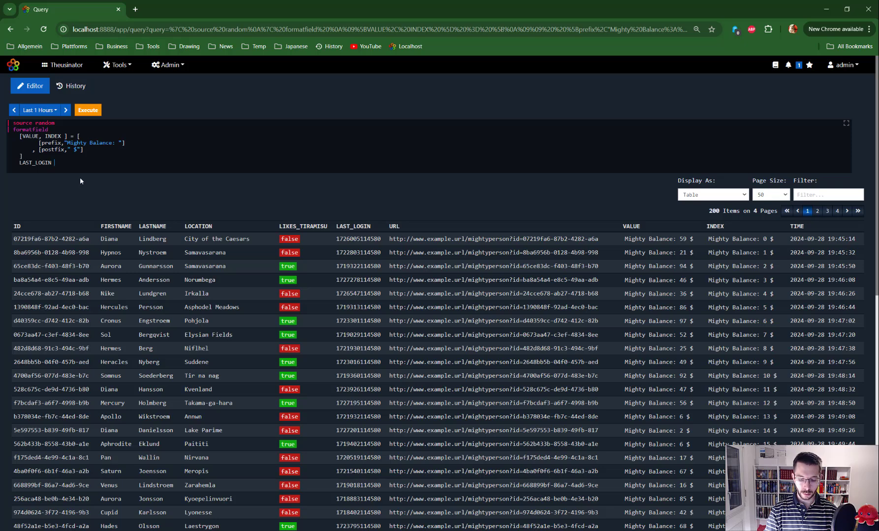
pyautogui.hotkey('ctrl', 'space')
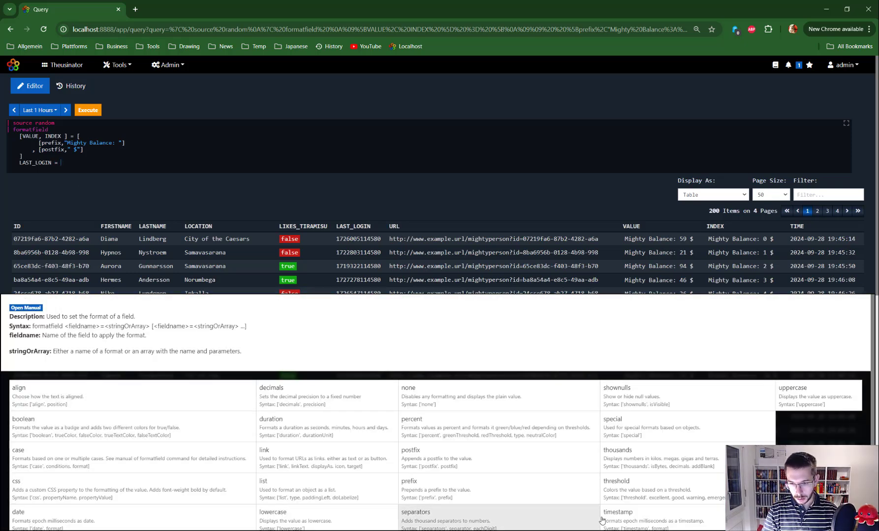
pyautogui.click(629, 515)
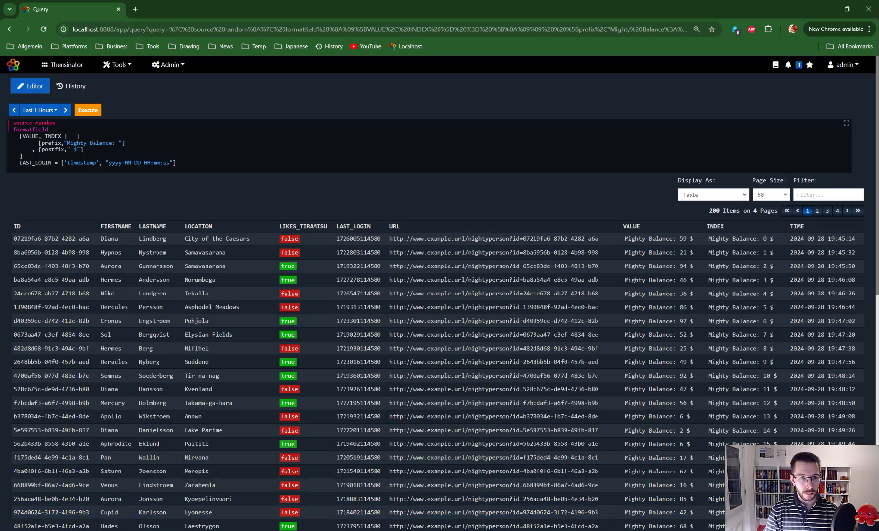
# Step: Highlight the format string in the LAST_LOGIN timestamp formatter and execute the query
pyautogui.hotkey('ctrl', 'shift', 'Left')
pyautogui.hotkey('ctrl', 'shift', 'Left')
pyautogui.hotkey('ctrl', 'shift', 'Left')
pyautogui.hotkey('ctrl', 'shift', 'Left')
pyautogui.hotkey('ctrl', 'shift', 'Left')
pyautogui.hotkey('ctrl', 'shift', 'Left')
pyautogui.hotkey('ctrl', 'shift', 'Left')
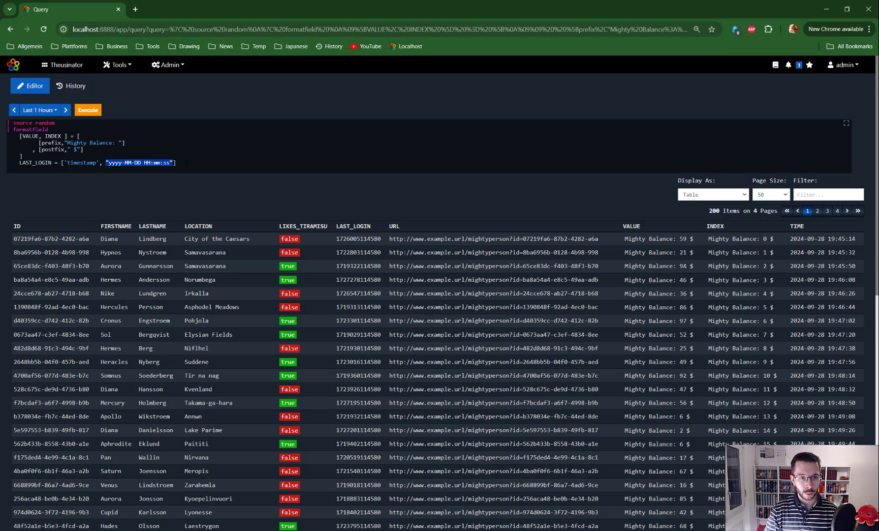
pyautogui.hotkey('ctrl', 'Return')
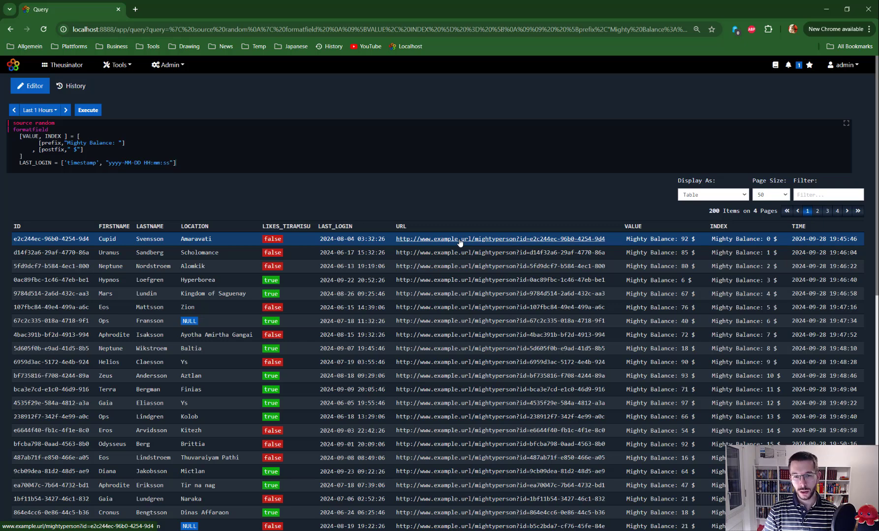
# Step: Add a URL assignment below LAST_LOGIN using the link formatter with its suggested "Open Link", "button", "fa-external-link-square-alt" and "blank" parameters
pyautogui.click(208, 162)
pyautogui.press('Return')
pyautogui.write('URL ')
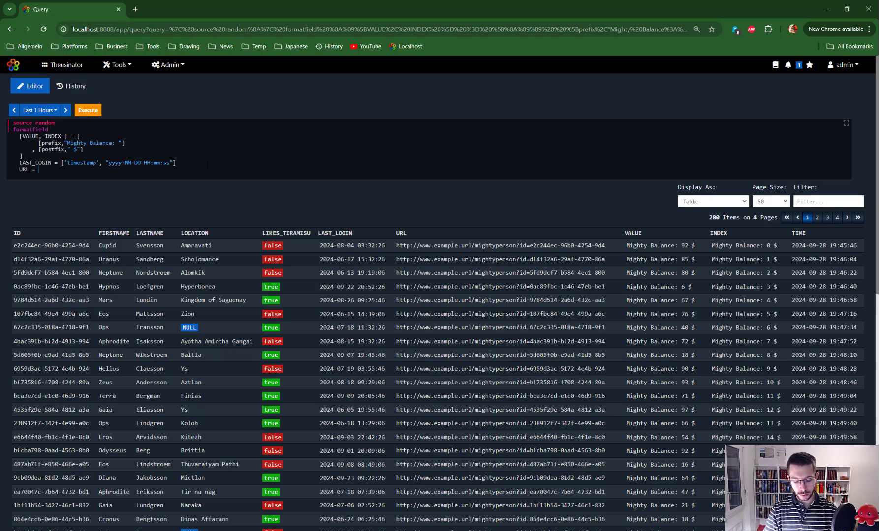
pyautogui.write('=')
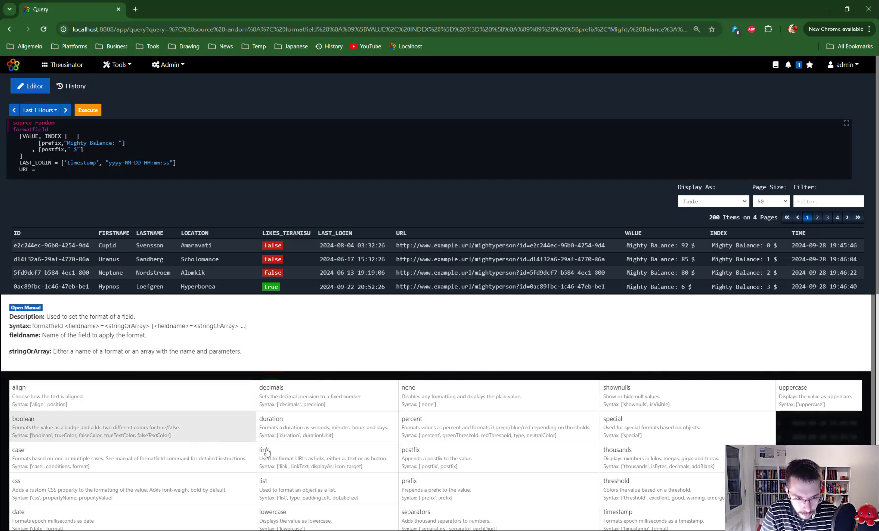
pyautogui.click(276, 463)
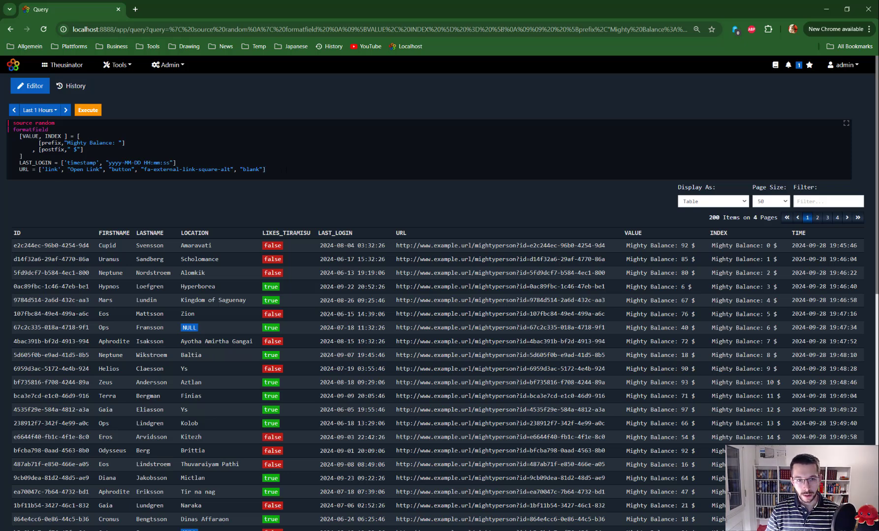
# Step: Review the URL link formatter's name, link text, display type, icon and target parameters, and execute the query
pyautogui.moveTo(284, 170); pyautogui.dragTo(225, 170)
pyautogui.click(61, 170)
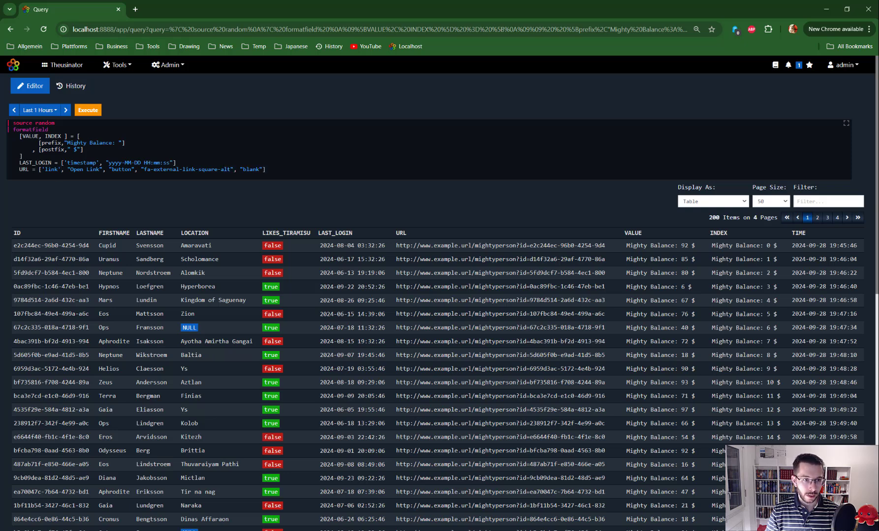
pyautogui.moveTo(38, 170); pyautogui.dragTo(276, 169)
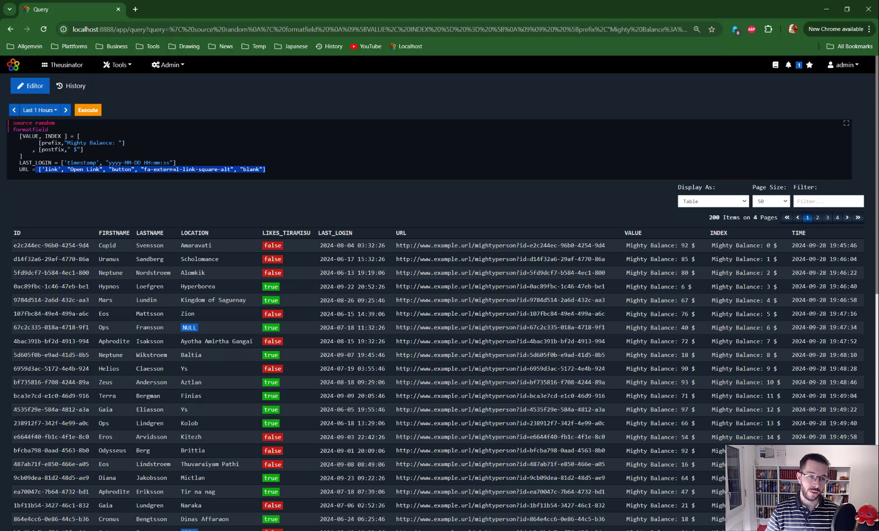
pyautogui.click(57, 169)
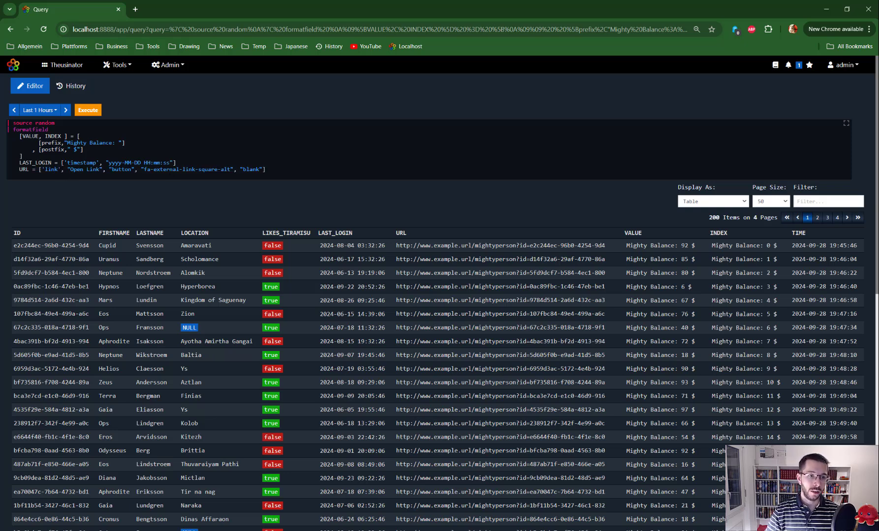
pyautogui.moveTo(61, 170); pyautogui.dragTo(41, 170)
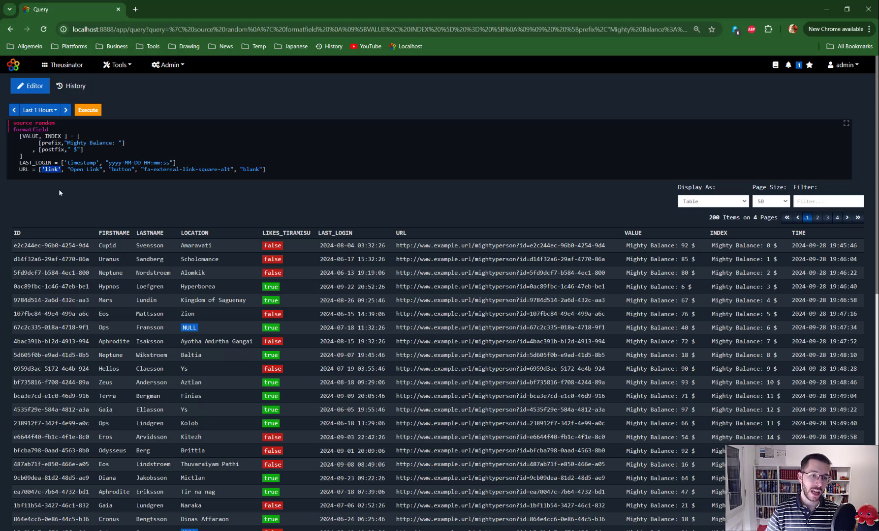
pyautogui.moveTo(67, 169); pyautogui.dragTo(263, 169)
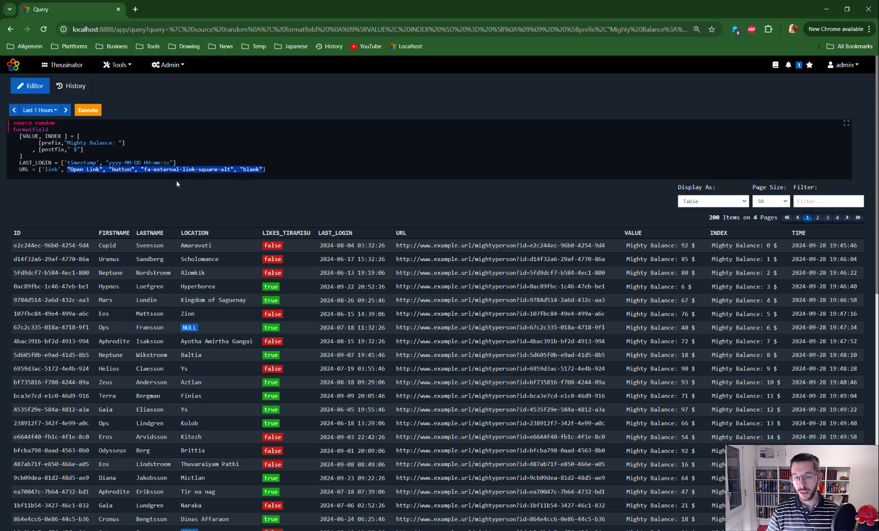
pyautogui.doubleClick(51, 169)
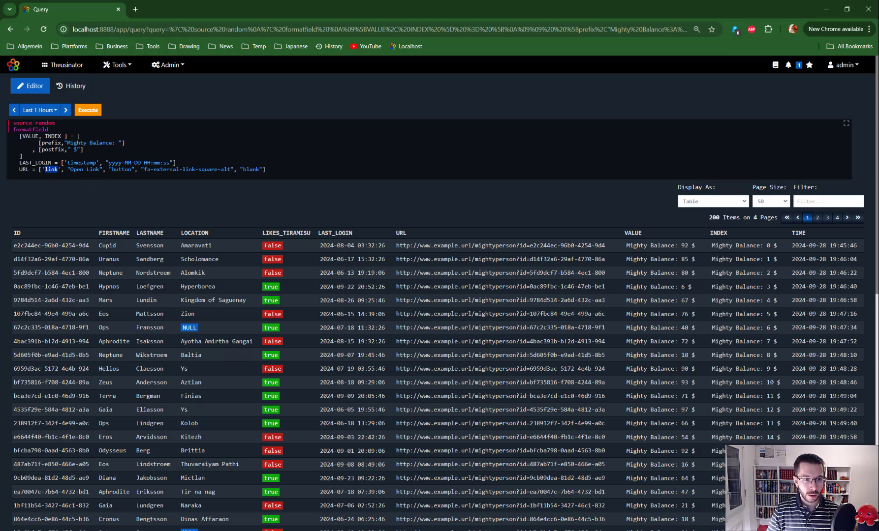
pyautogui.moveTo(100, 170); pyautogui.dragTo(73, 169)
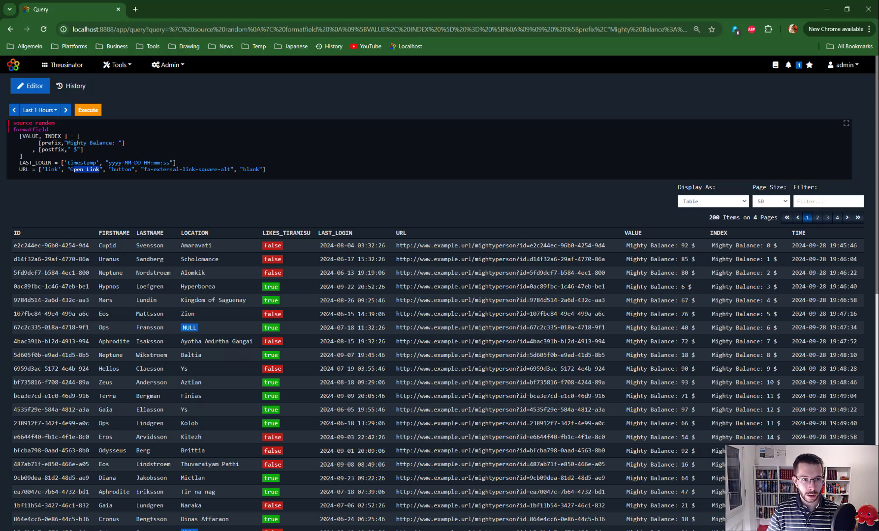
pyautogui.doubleClick(121, 169)
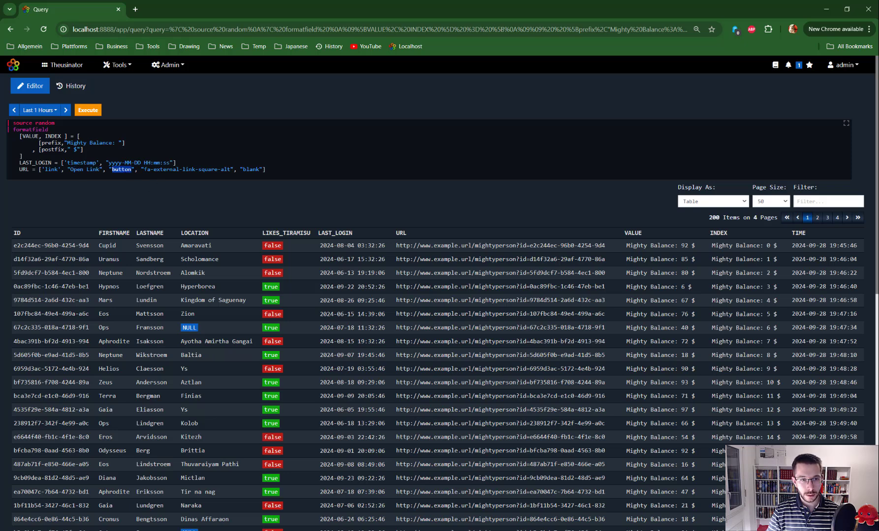
pyautogui.moveTo(143, 170); pyautogui.dragTo(229, 169)
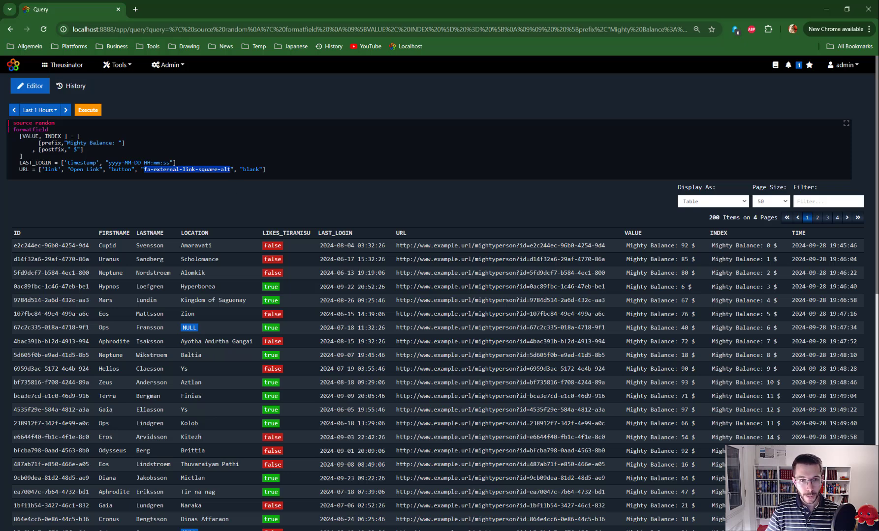
pyautogui.doubleClick(250, 169)
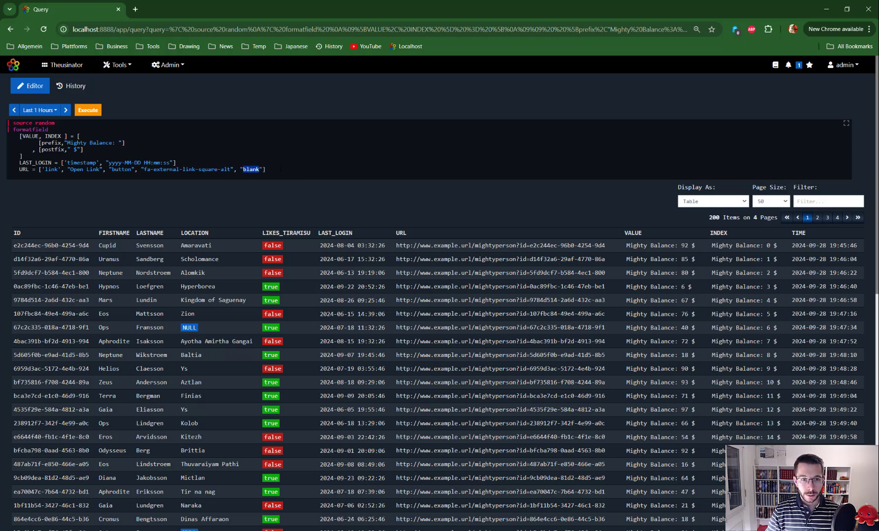
pyautogui.click(269, 170)
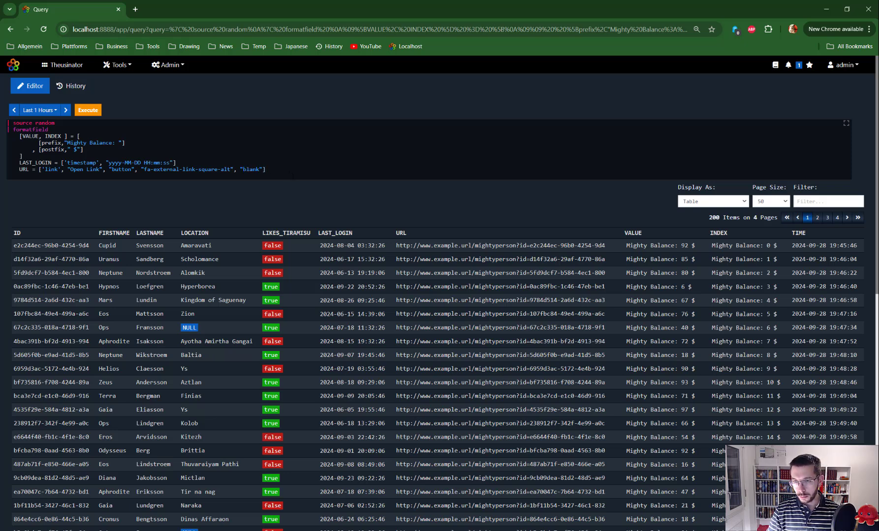
pyautogui.hotkey('ctrl', 'Return')
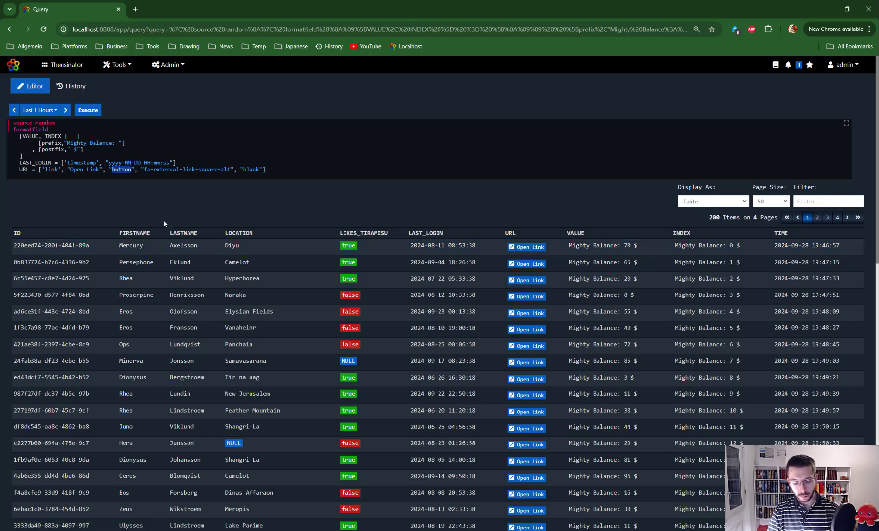
# Step: Set the URL link's display type to "text" and clear its link text, executing the query after each change
pyautogui.write('text')
pyautogui.hotkey('ctrl', 'Return')
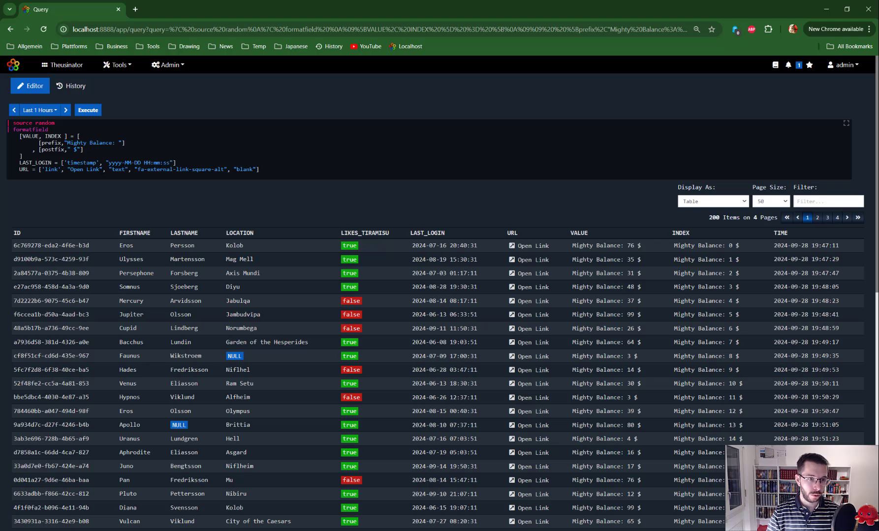
pyautogui.moveTo(80, 169); pyautogui.dragTo(100, 169)
pyautogui.press('BackSpace')
pyautogui.press('BackSpace')
pyautogui.hotkey('ctrl', 'Return')
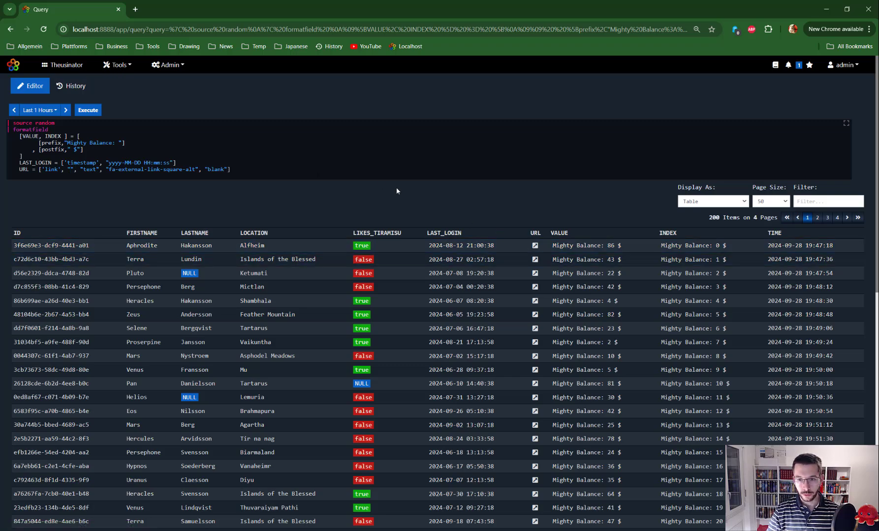
pyautogui.scroll(-4, 562, 287)
pyautogui.scroll(4, 562, 275)
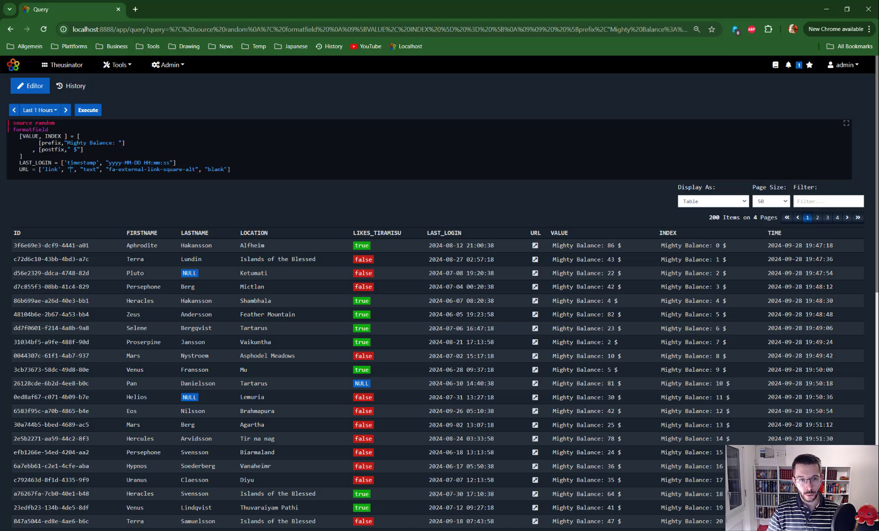
# Step: Replace the edited URL formatter array with the suggested default link formatter
pyautogui.moveTo(227, 170); pyautogui.dragTo(106, 170)
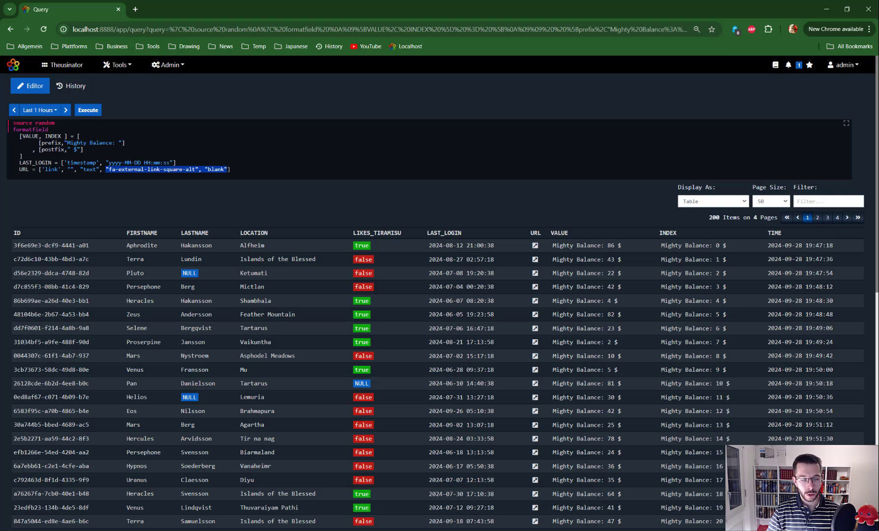
pyautogui.click(261, 171)
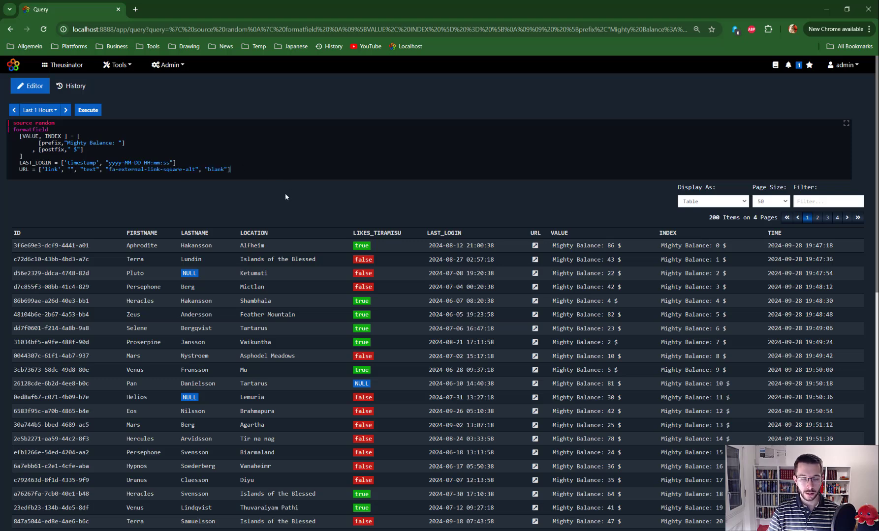
pyautogui.moveTo(176, 163); pyautogui.dragTo(60, 170)
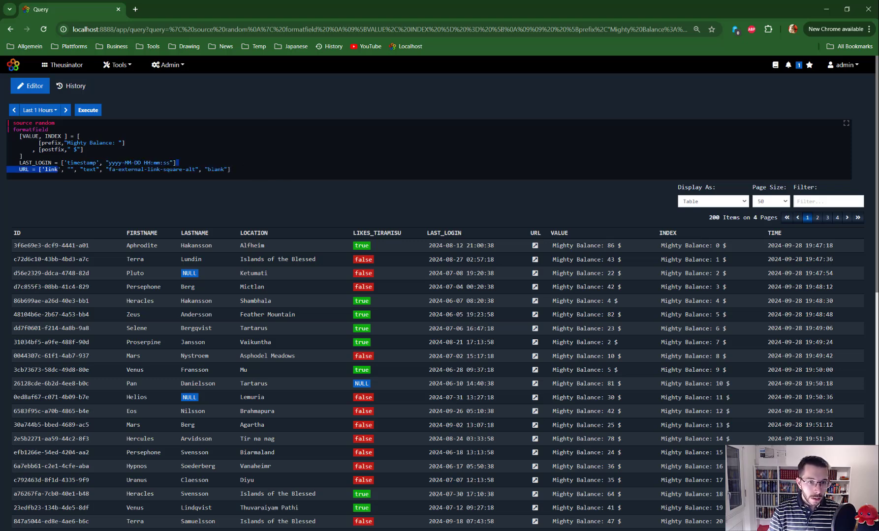
pyautogui.moveTo(230, 169); pyautogui.dragTo(41, 170)
pyautogui.press('BackSpace')
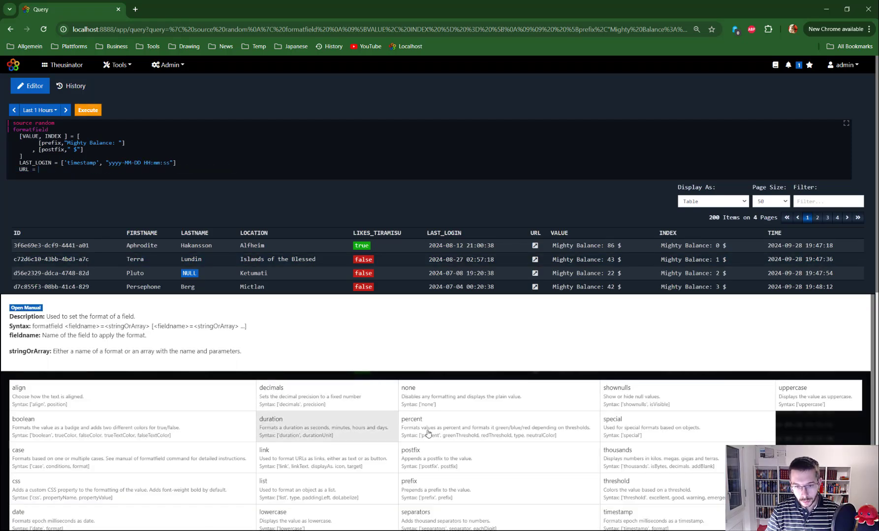
pyautogui.click(295, 465)
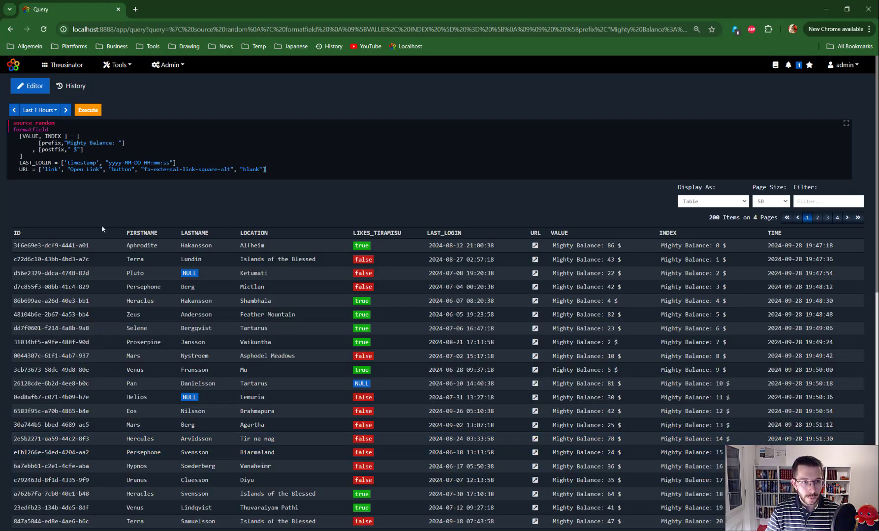
# Step: Delete all parameters after 'link' in the URL formatter, leaving ['link'], and execute the query
pyautogui.moveTo(109, 169); pyautogui.dragTo(262, 169)
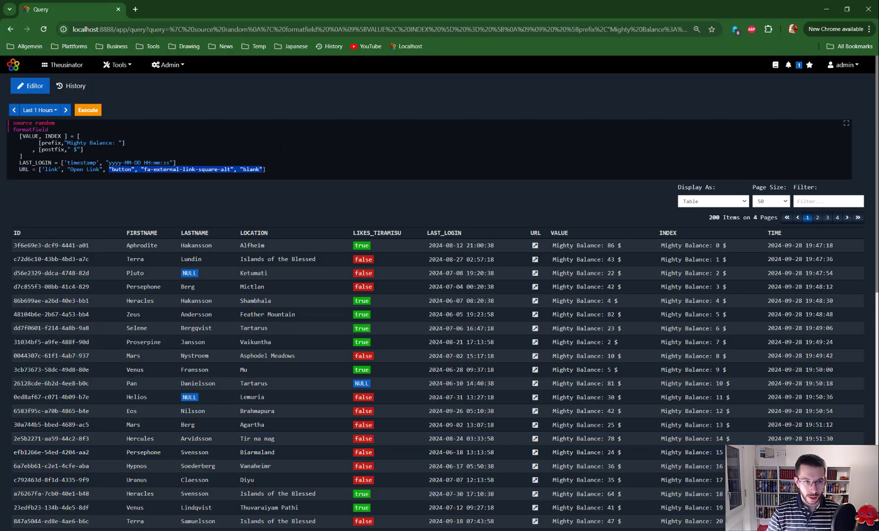
pyautogui.press('BackSpace')
pyautogui.press('BackSpace')
pyautogui.press('BackSpace')
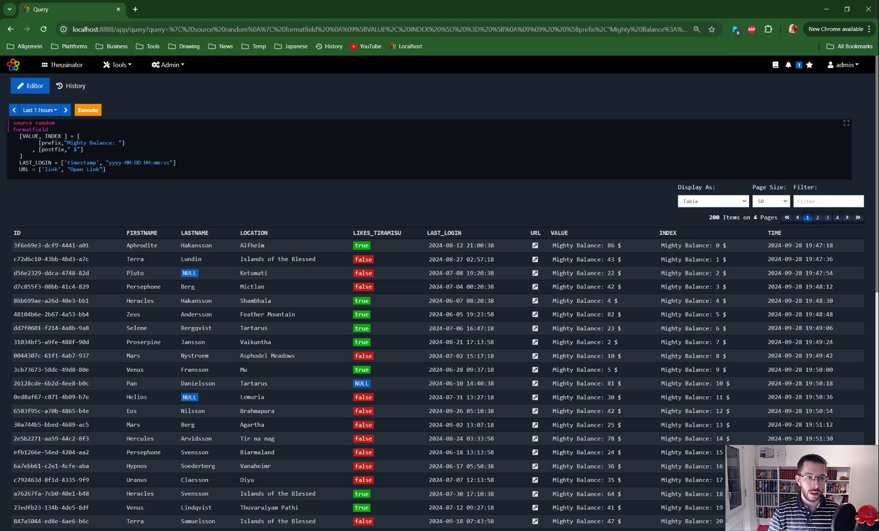
pyautogui.press('BackSpace')
pyautogui.press('BackSpace')
pyautogui.press('BackSpace')
pyautogui.press('BackSpace')
pyautogui.press('BackSpace')
pyautogui.press('BackSpace')
pyautogui.press('BackSpace')
pyautogui.press('BackSpace')
pyautogui.press('BackSpace')
pyautogui.press('BackSpace')
pyautogui.press('BackSpace')
pyautogui.press('BackSpace')
pyautogui.press('BackSpace')
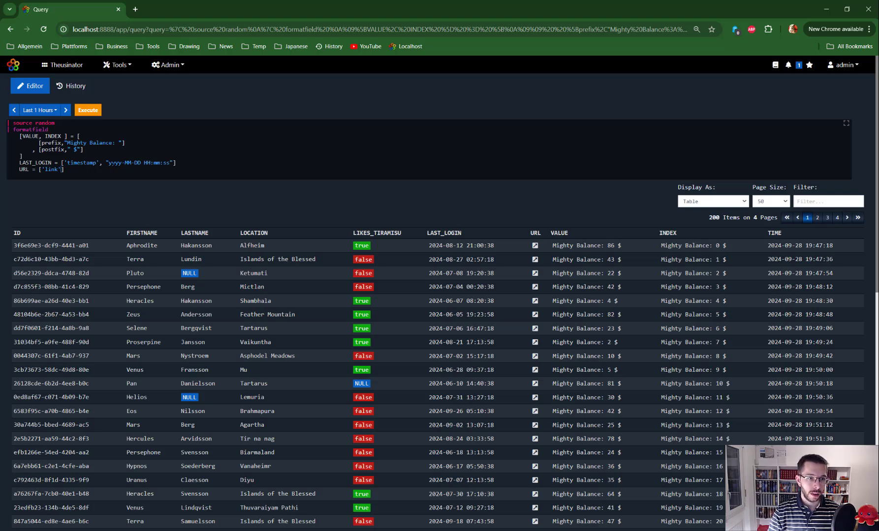
pyautogui.hotkey('ctrl', 'Return')
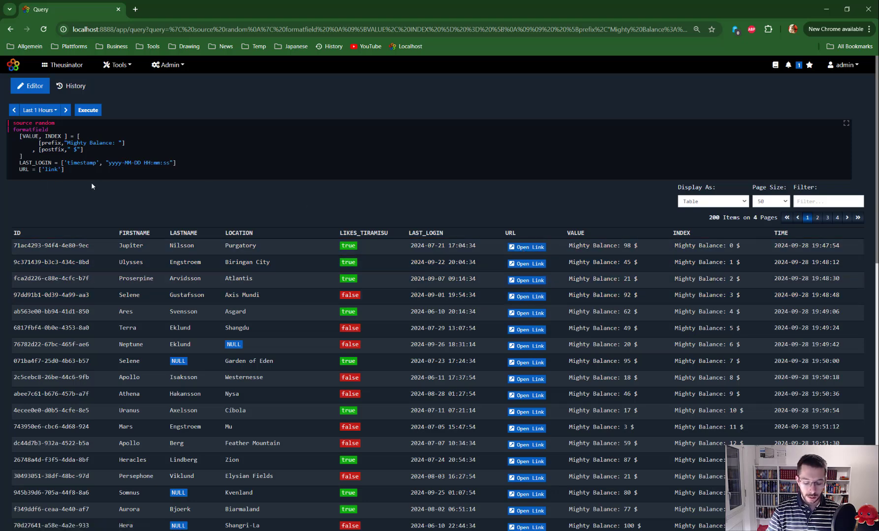
# Step: Add an empty string "" as the link text parameter of the URL link formatter and execute the query
pyautogui.write(', ""')
pyautogui.hotkey('ctrl', 'Return')
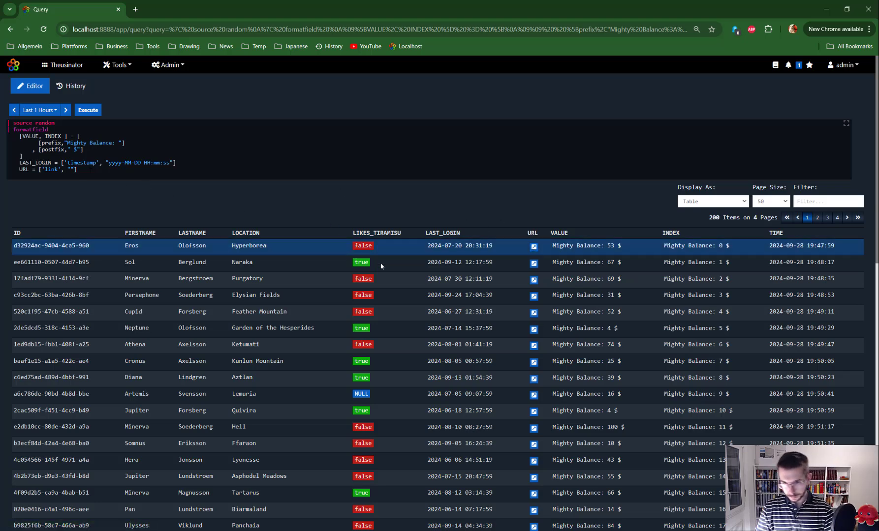
pyautogui.click(468, 278)
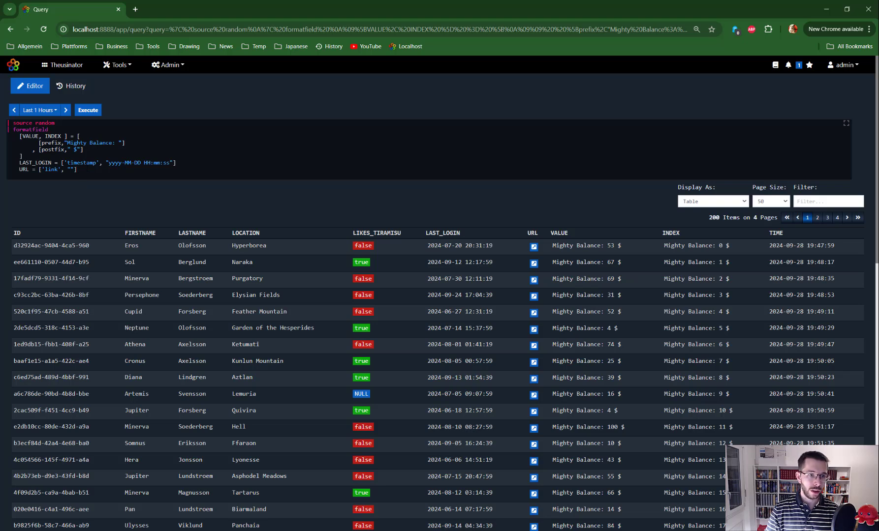
# Step: Delete all field assignments below formatfield and open the command's manual from the autocomplete help
pyautogui.moveTo(77, 170); pyautogui.dragTo(20, 137)
pyautogui.press('BackSpace')
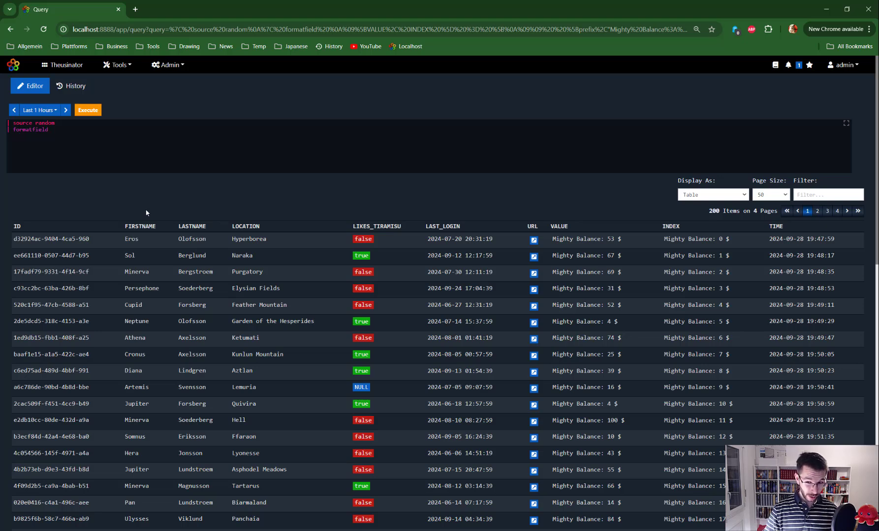
pyautogui.hotkey('ctrl', 'space')
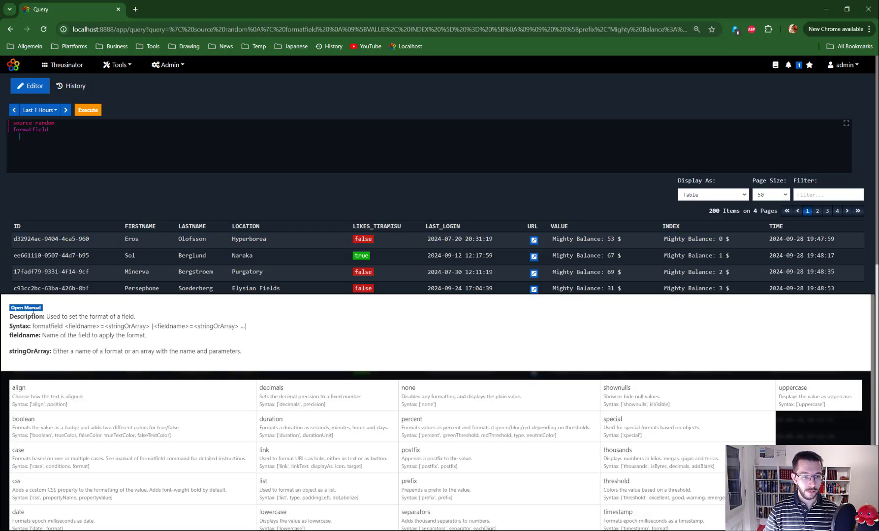
pyautogui.click(32, 309)
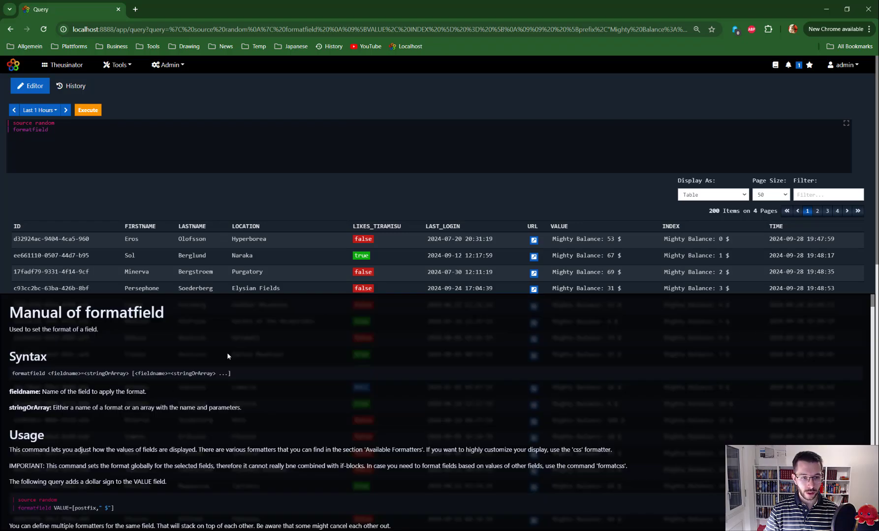
# Step: Read the formatfield manual's formatter definition styles and the Case Formatter section with its operators and examples
pyautogui.scroll(-10, 226, 352)
pyautogui.scroll(-5, 167, 381)
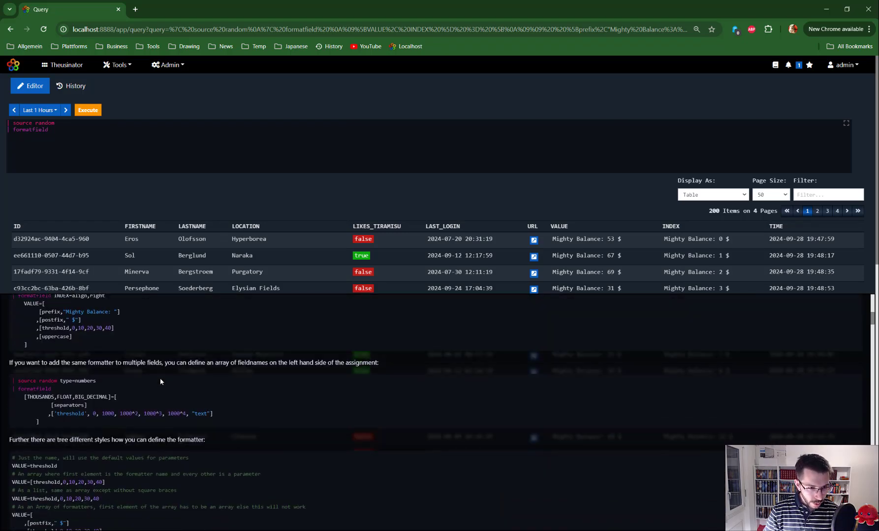
pyautogui.scroll(-5, 63, 365)
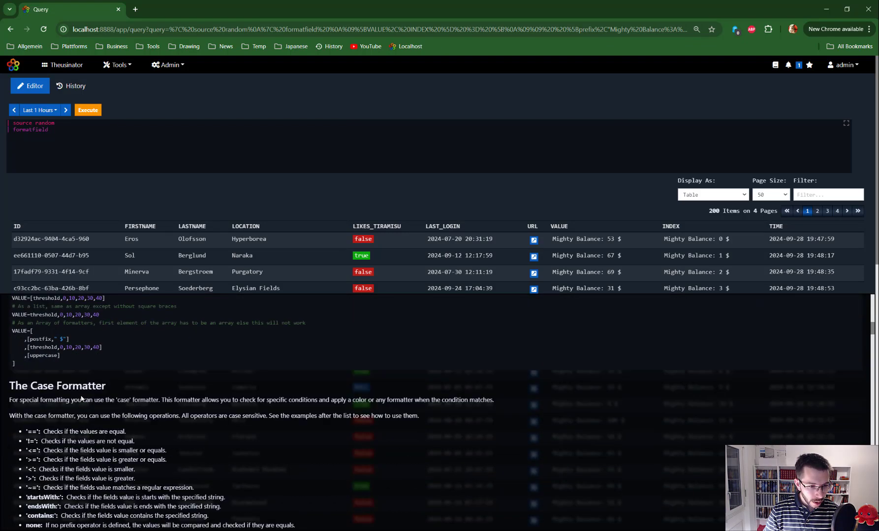
pyautogui.scroll(1, 63, 365)
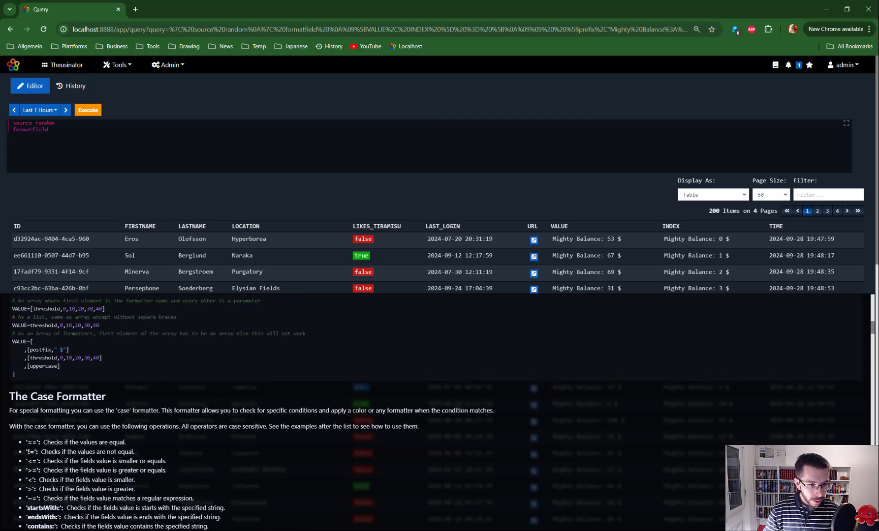
pyautogui.tripleClick(45, 396)
pyautogui.scroll(2, 123, 399)
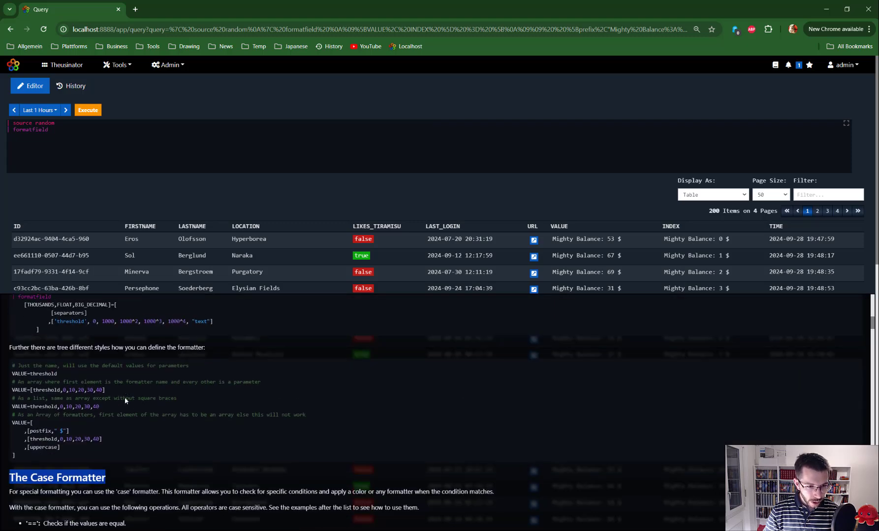
pyautogui.scroll(-12, 124, 399)
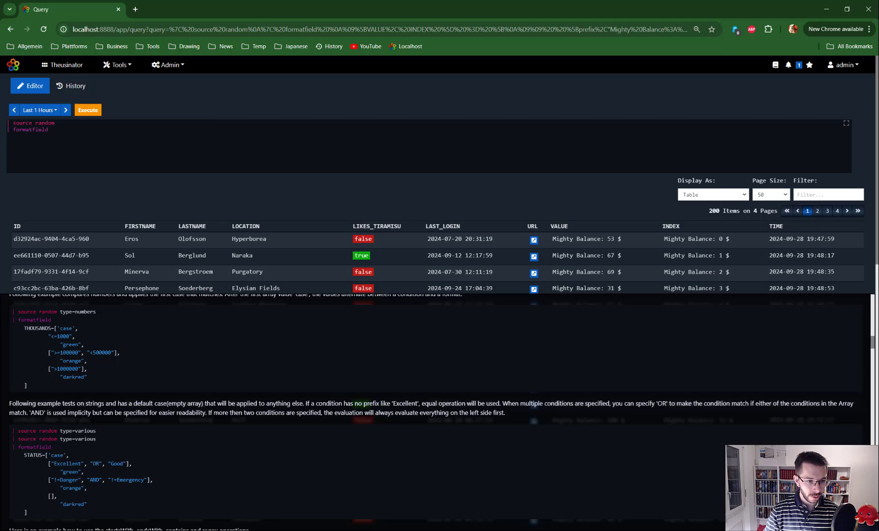
pyautogui.scroll(-4, 88, 378)
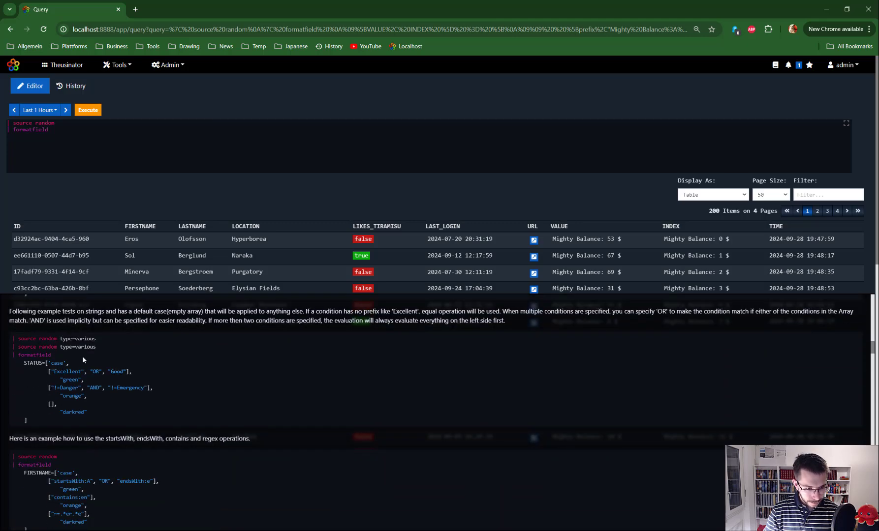
pyautogui.scroll(-7, 83, 358)
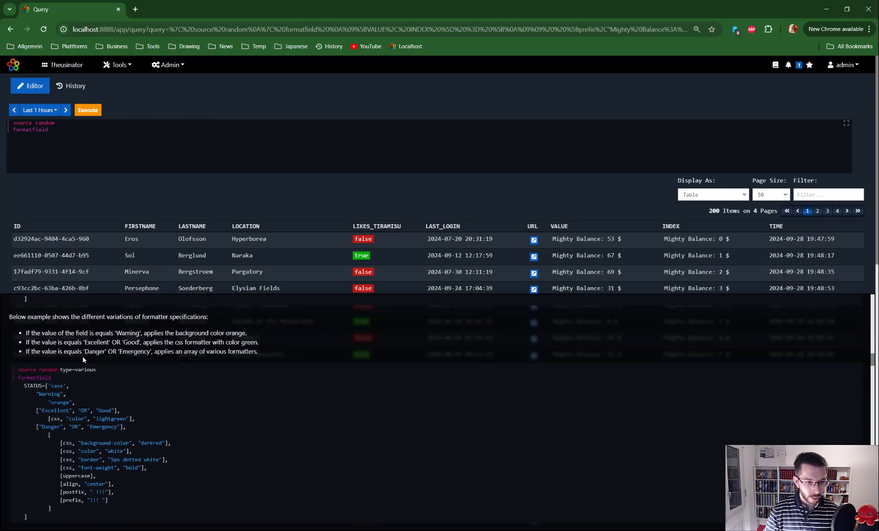
# Step: Replace the entire query with the manual's case example that formats STATUS for Warning, Excellent OR Good, and Danger OR Emergency
pyautogui.moveTo(60, 398); pyautogui.dragTo(131, 406)
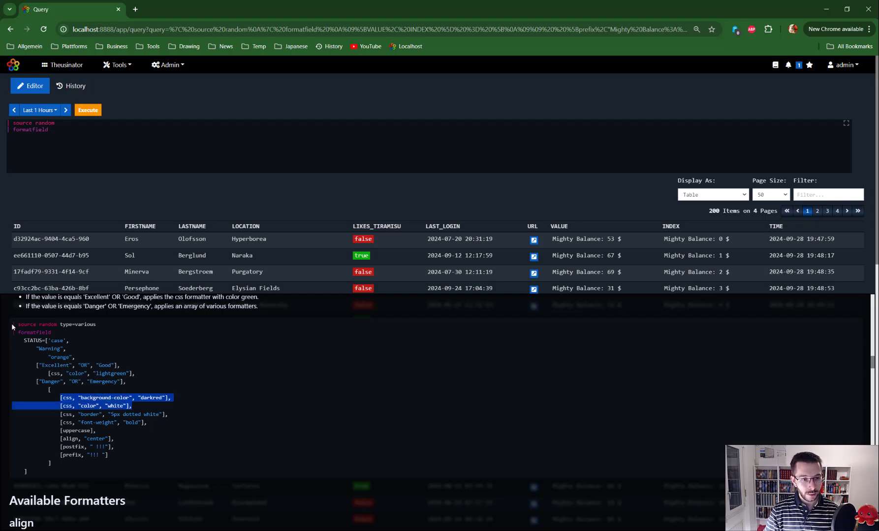
pyautogui.moveTo(13, 325); pyautogui.dragTo(89, 475)
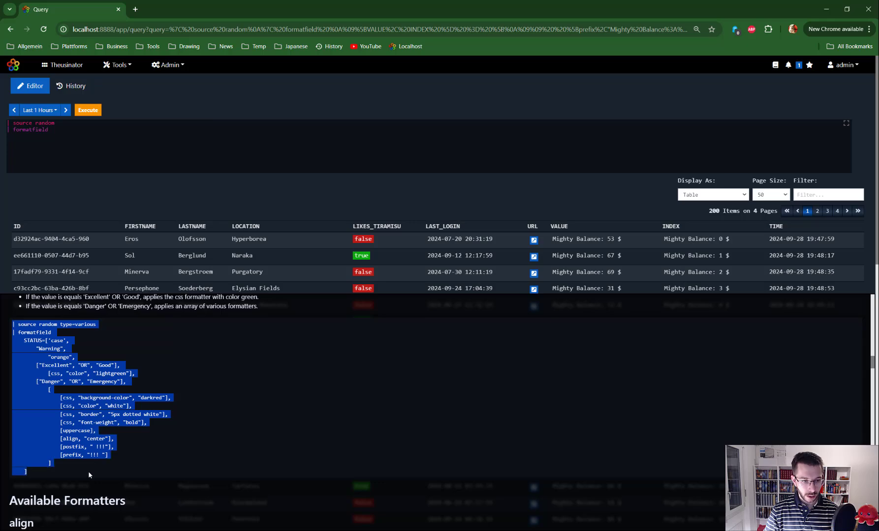
pyautogui.hotkey('ctrl', 'c')
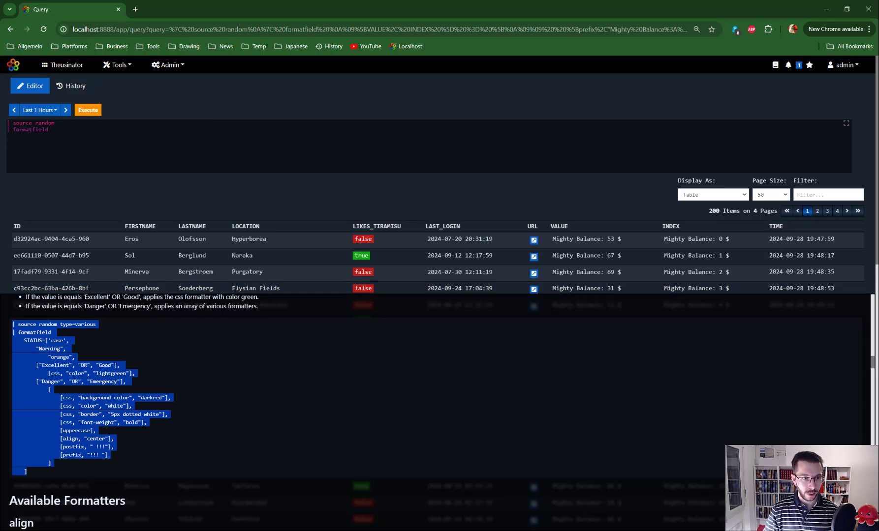
pyautogui.press('Escape')
pyautogui.hotkey('ctrl', 'a')
pyautogui.hotkey('ctrl', 'v')
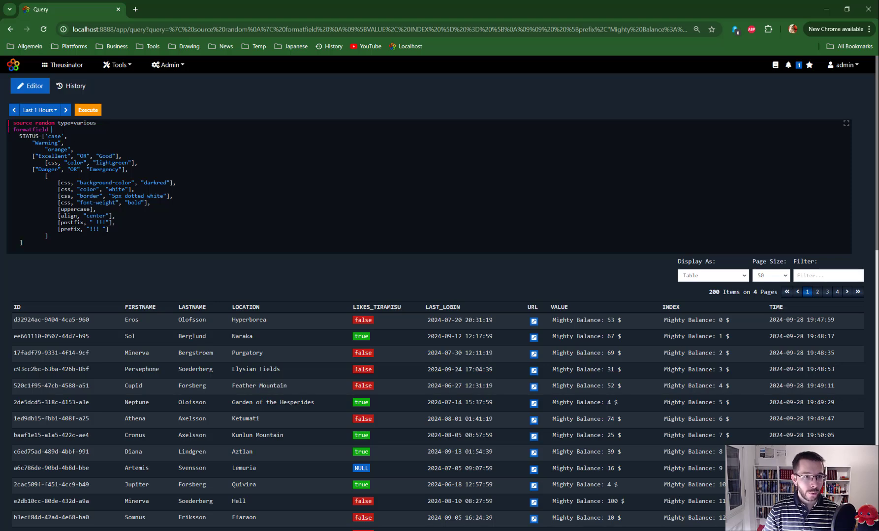
# Step: Disable the formatfield command by prefixing it with off, execute the query and highlight the STATUS column heading
pyautogui.write('off')
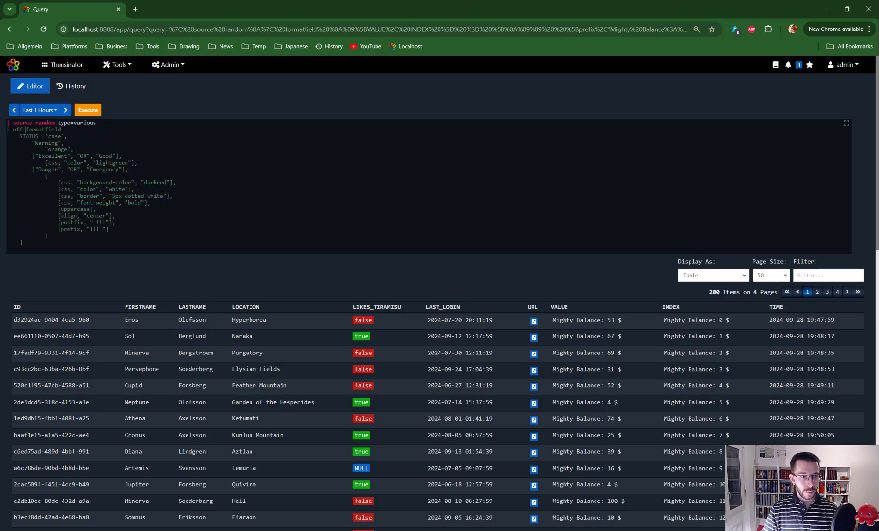
pyautogui.hotkey('ctrl', 'Return')
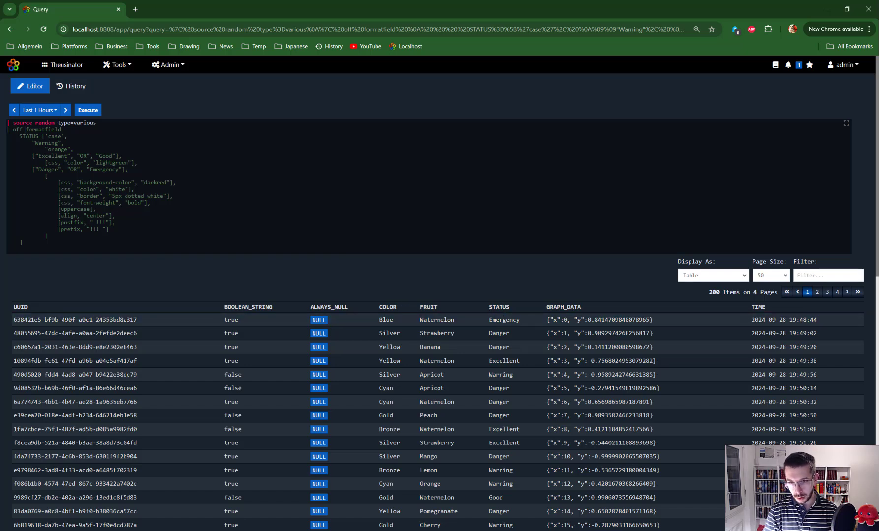
pyautogui.doubleClick(490, 308)
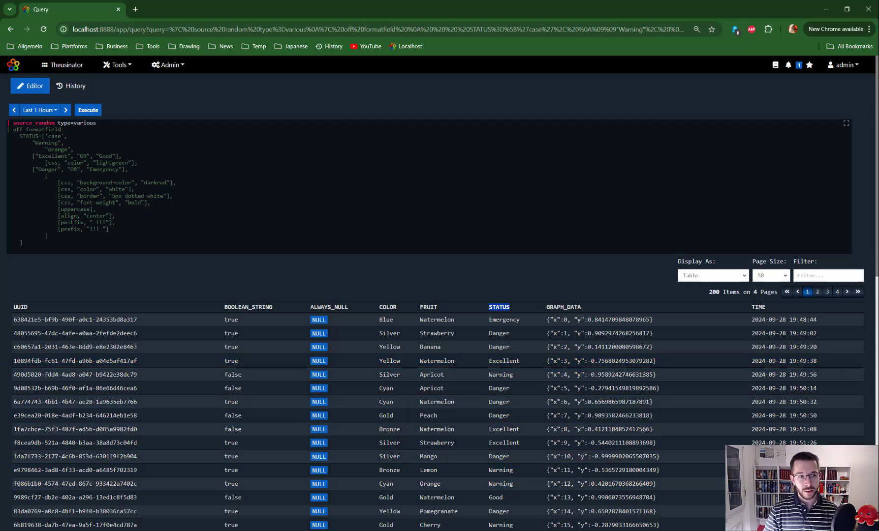
pyautogui.click(20, 136)
pyautogui.press('Home')
pyautogui.hotkey('shift', 'Up')
pyautogui.press('Delete')
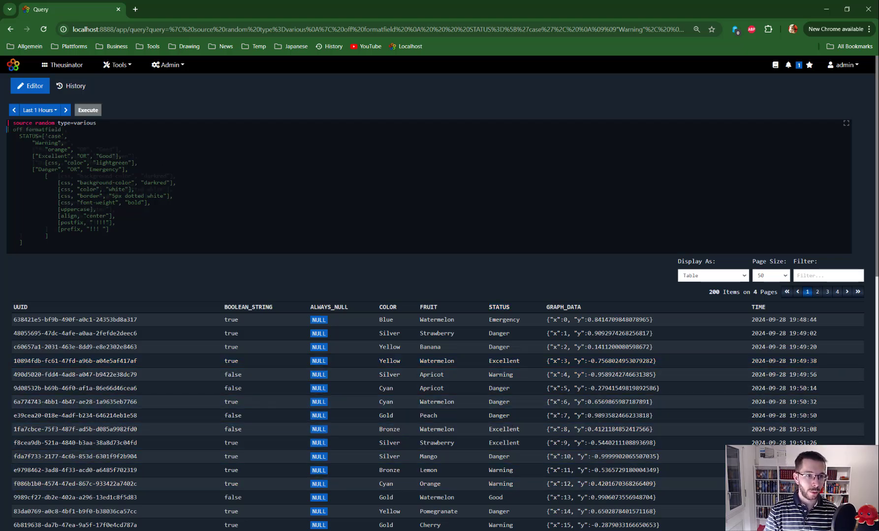
pyautogui.hotkey('ctrl', 'z')
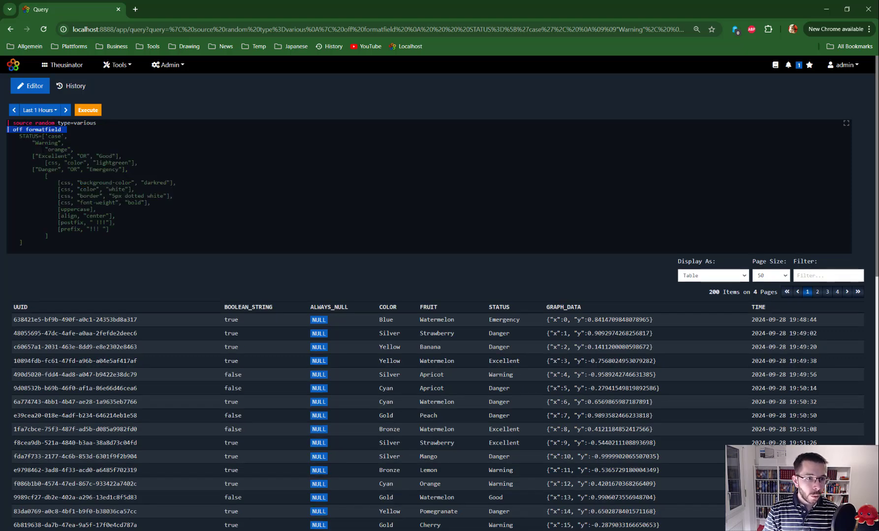
# Step: Remove off to re-enable the formatfield command and highlight the 'case' formatter name in the STATUS array
pyautogui.doubleClick(19, 130)
pyautogui.press('Delete')
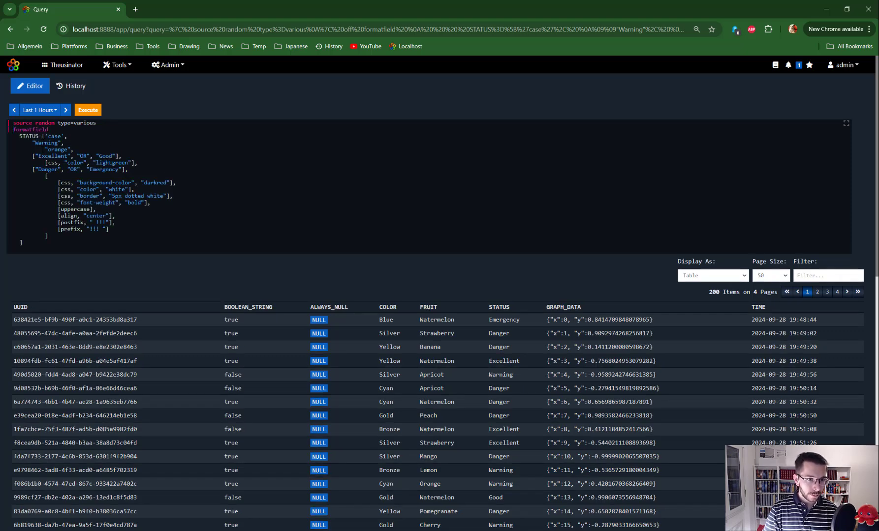
pyautogui.moveTo(45, 136); pyautogui.dragTo(67, 137)
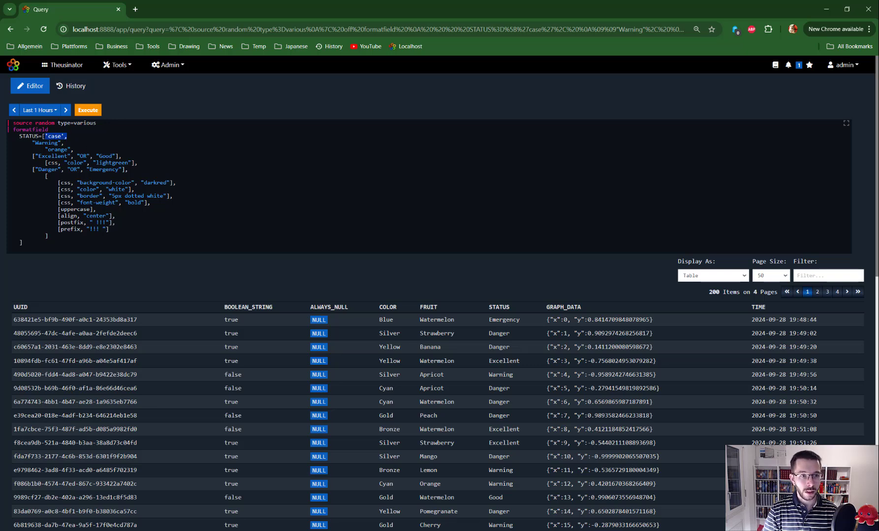
pyautogui.click(49, 137)
pyautogui.moveTo(45, 136); pyautogui.dragTo(61, 137)
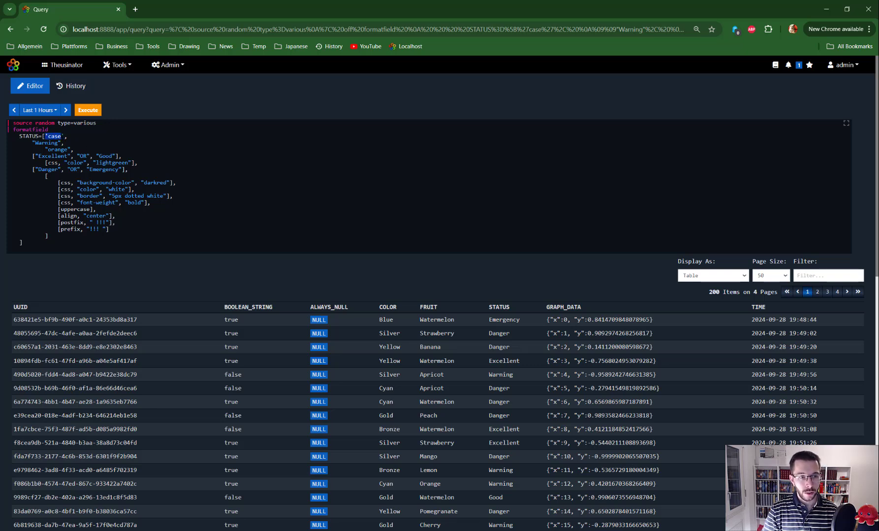
pyautogui.click(65, 136)
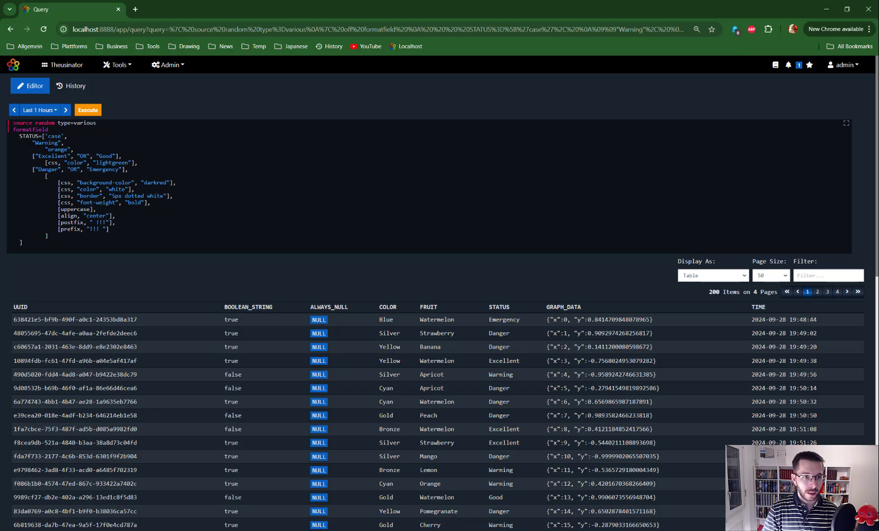
# Step: Examine the "Warning" condition with its "orange" format and the "Excellent" OR "Good" condition with its css color formatter
pyautogui.moveTo(32, 142); pyautogui.dragTo(64, 142)
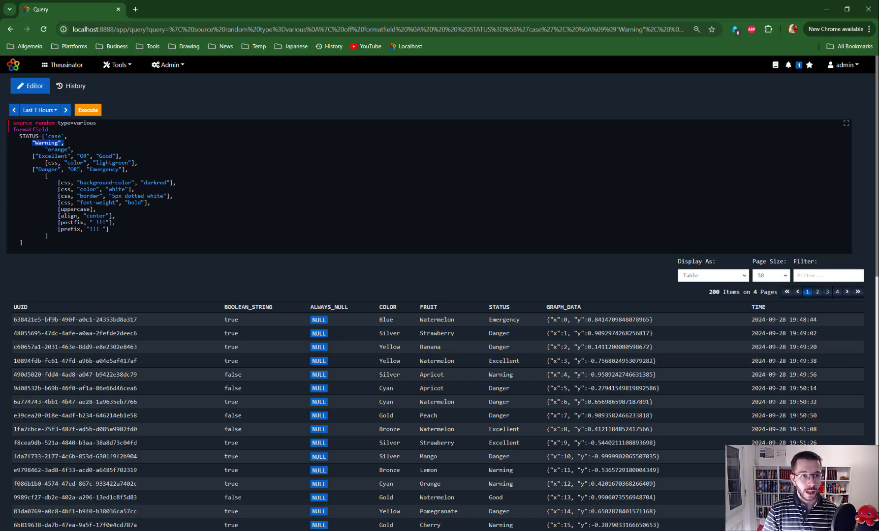
pyautogui.moveTo(45, 149); pyautogui.dragTo(72, 149)
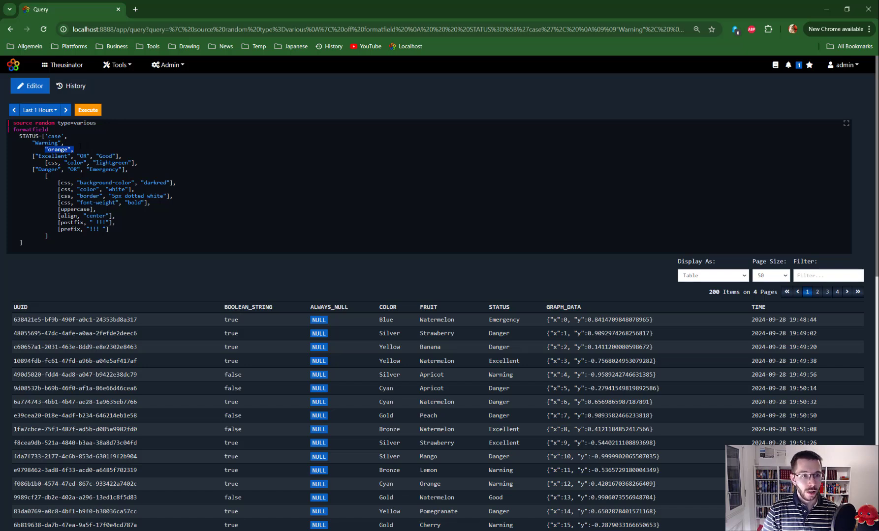
pyautogui.click(68, 143)
pyautogui.moveTo(32, 143); pyautogui.dragTo(74, 149)
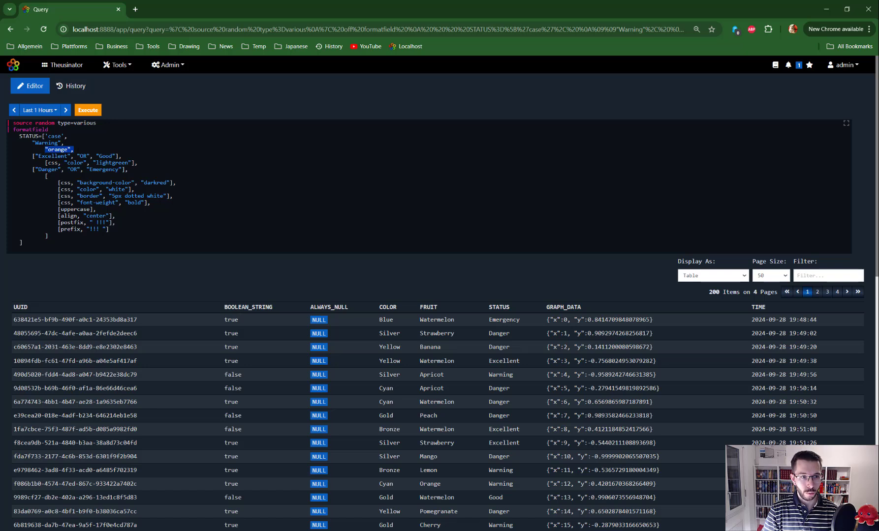
pyautogui.hotkey('shift', 'Left')
pyautogui.hotkey('shift', 'Left')
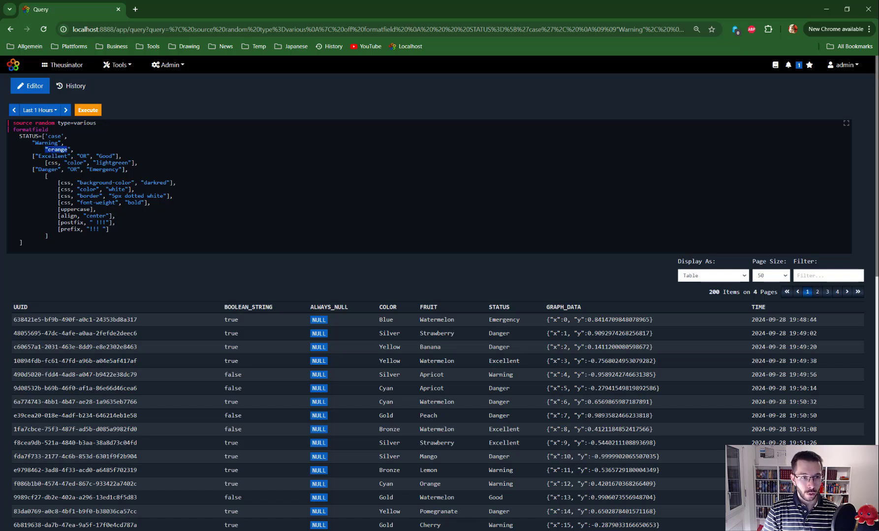
pyautogui.moveTo(33, 156); pyautogui.dragTo(57, 156)
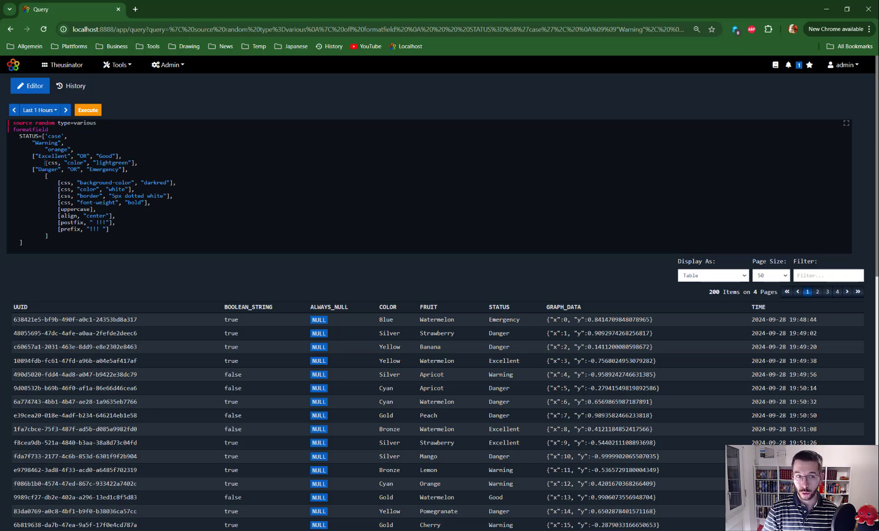
pyautogui.moveTo(46, 163); pyautogui.dragTo(137, 163)
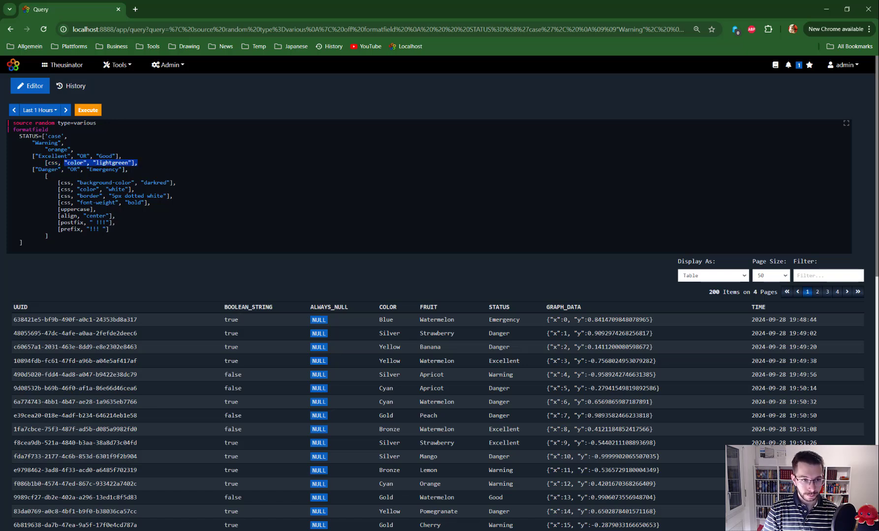
# Step: Review the formatter array for "Danger" OR "Emergency", including uppercase and center alignment, and execute the query
pyautogui.moveTo(32, 169); pyautogui.dragTo(48, 235)
pyautogui.click(83, 183)
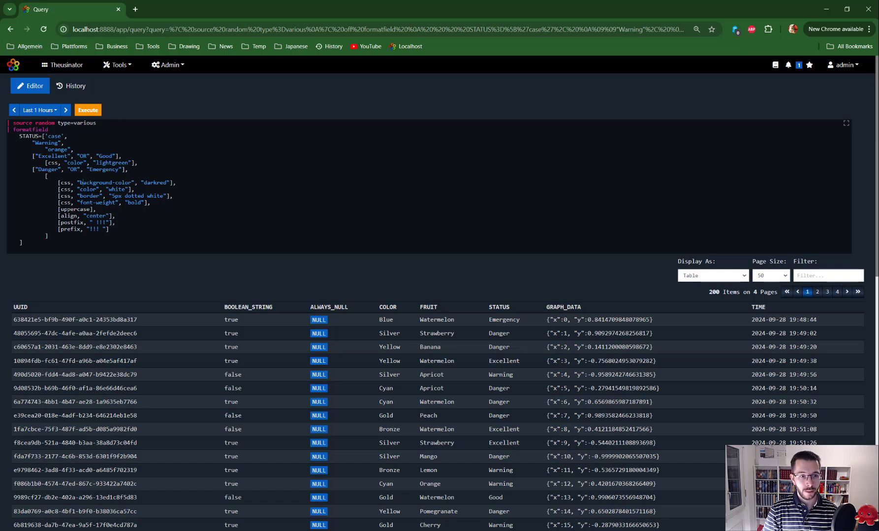
pyautogui.doubleClick(63, 209)
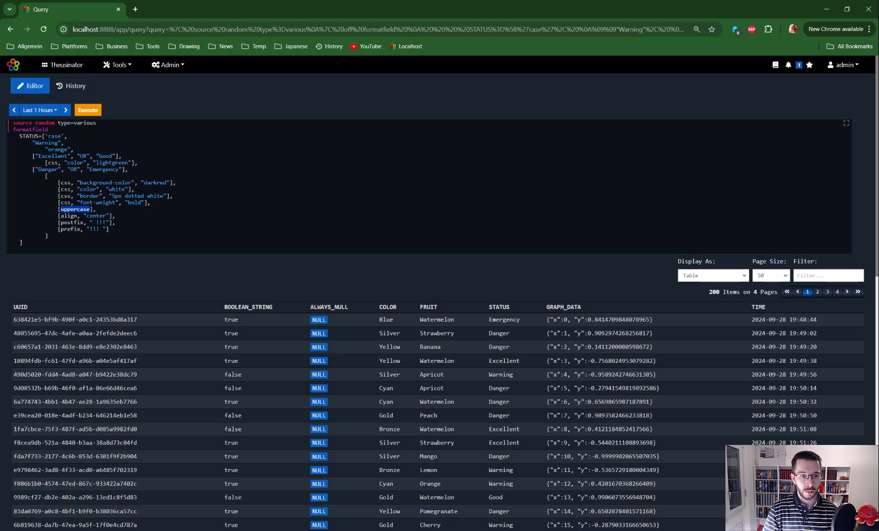
pyautogui.click(115, 216)
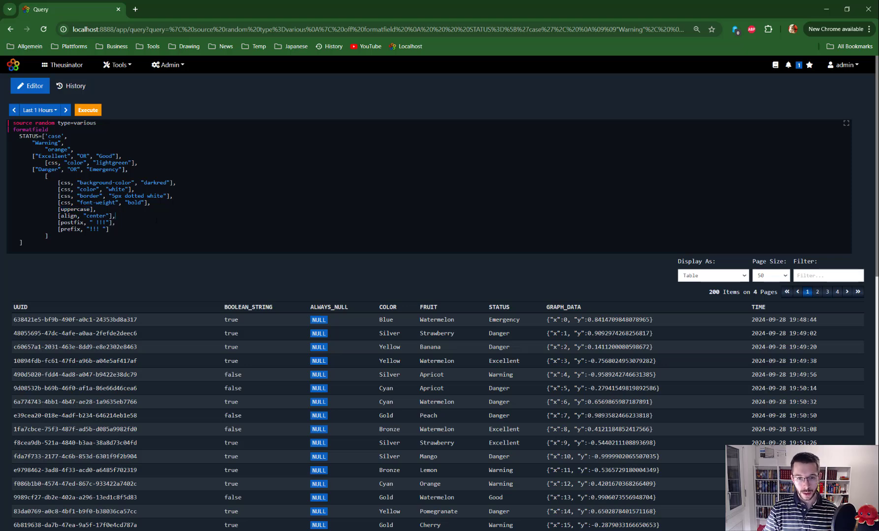
pyautogui.hotkey('ctrl', 'Return')
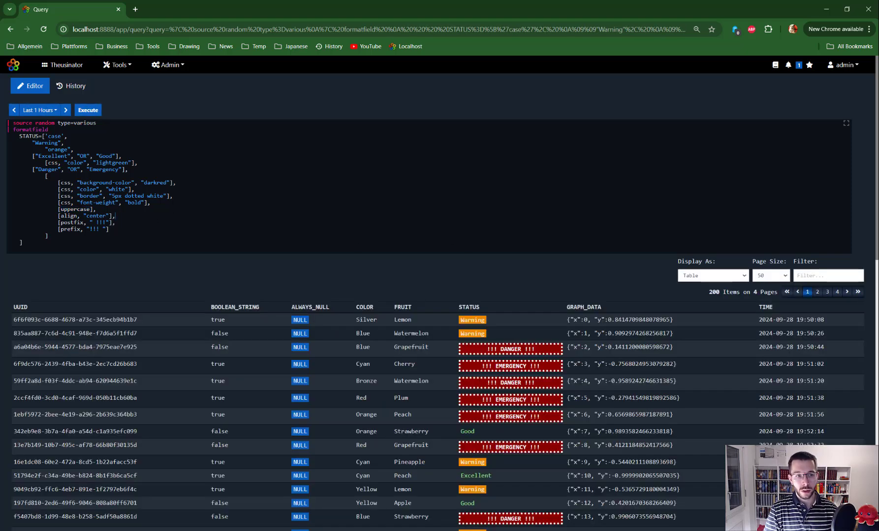
# Step: Examine the formatted STATUS results and highlight the four css formatters in the "Danger" OR "Emergency" array
pyautogui.scroll(-2, 467, 303)
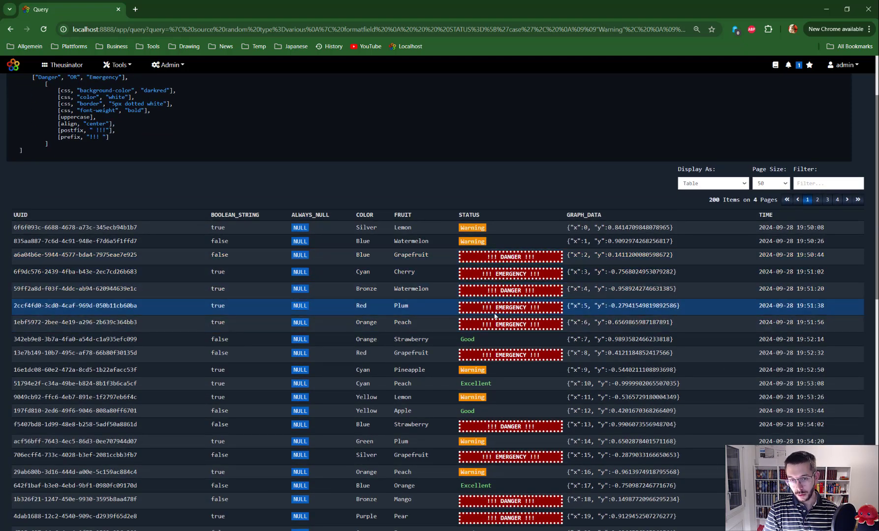
pyautogui.scroll(1, 495, 315)
pyautogui.scroll(1, 408, 248)
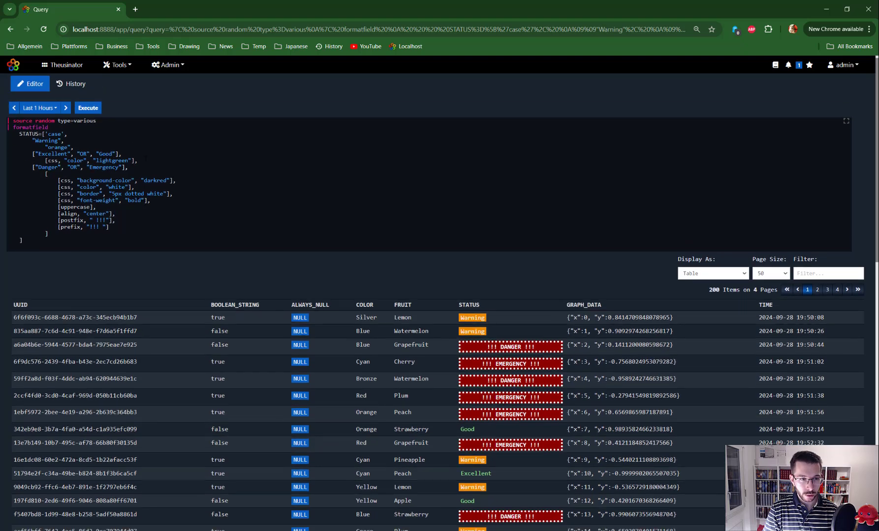
pyautogui.moveTo(161, 203); pyautogui.dragTo(58, 183)
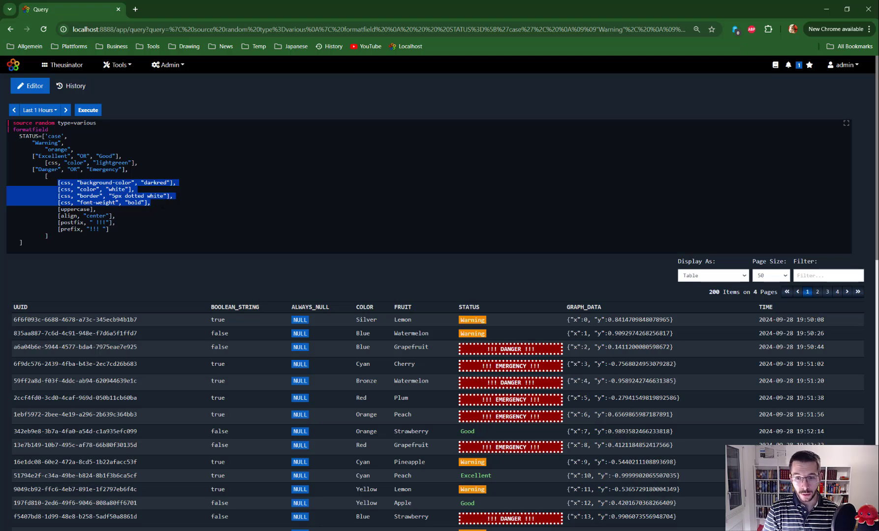
pyautogui.scroll(-1, 164, 200)
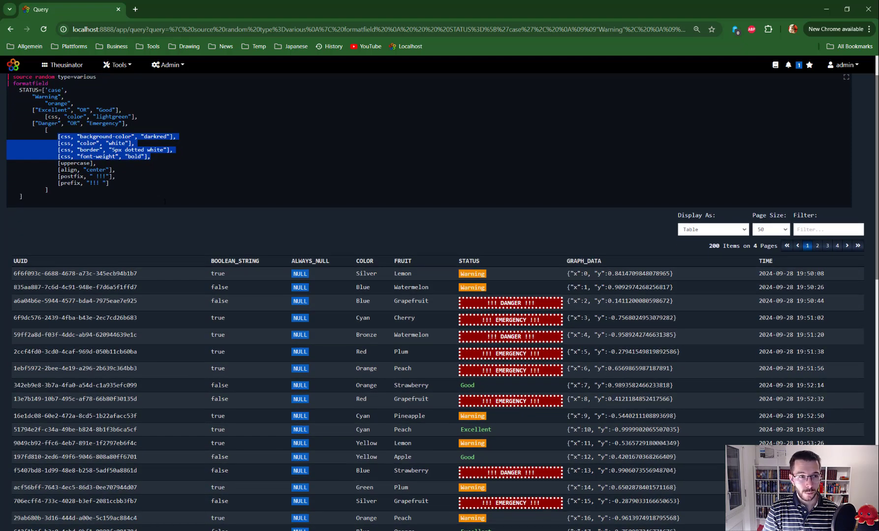
pyautogui.scroll(1, 165, 201)
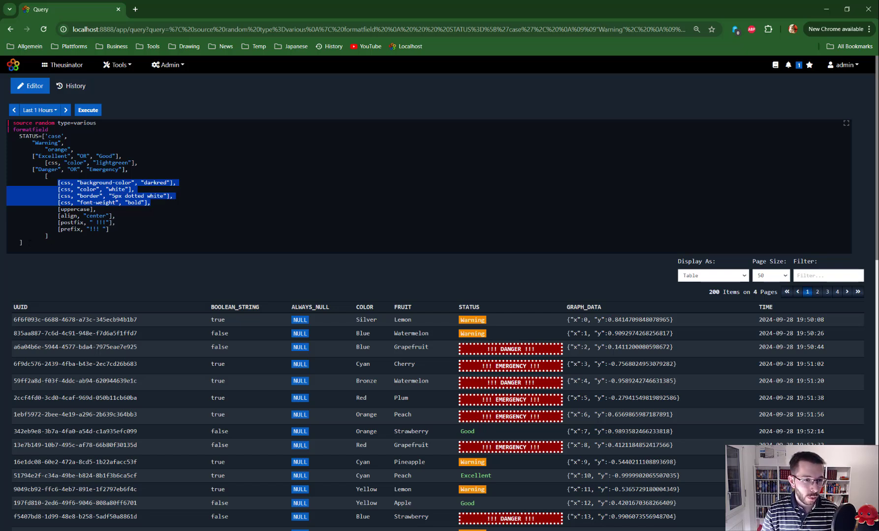
# Step: Remove the entire STATUS case definition from the query, keeping only the formatfield command name
pyautogui.moveTo(28, 243); pyautogui.dragTo(7, 202)
pyautogui.hotkey('shift', 'Left')
pyautogui.hotkey('shift', 'Left')
pyautogui.hotkey('shift', 'Left')
pyautogui.hotkey('shift', 'Left')
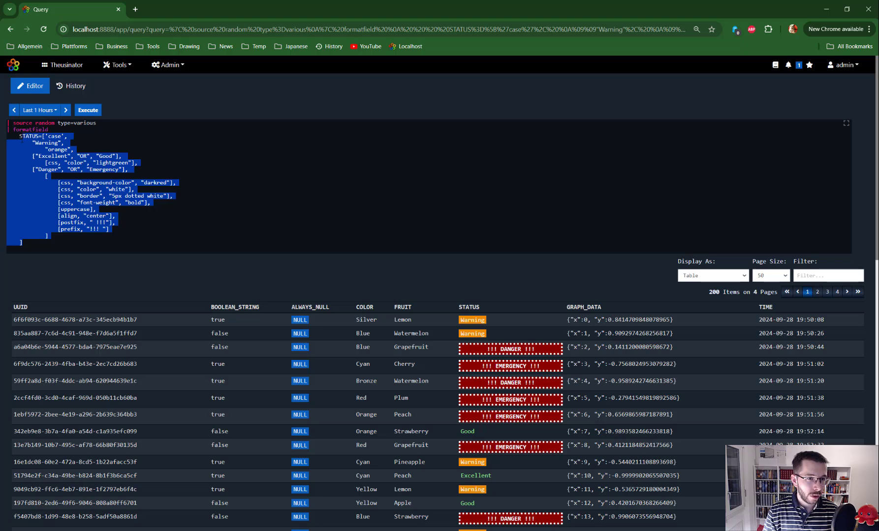
pyautogui.hotkey('shift', 'Down')
pyautogui.write('UU')
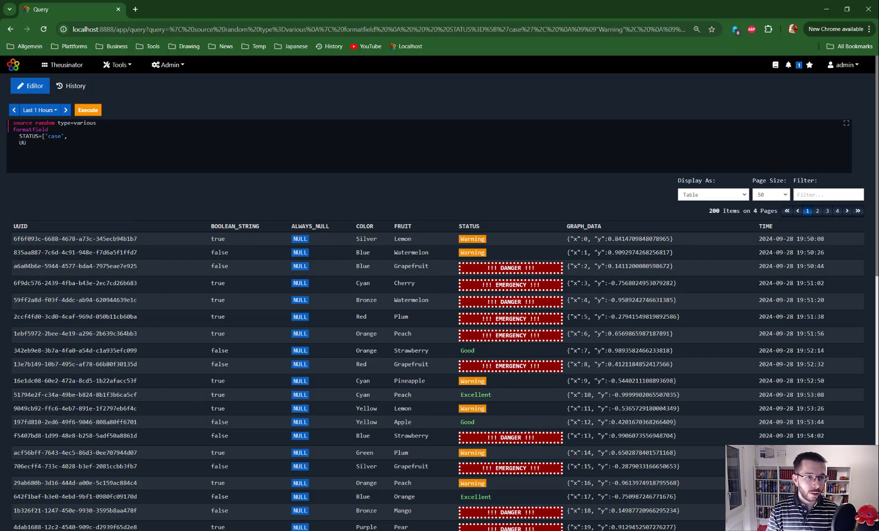
pyautogui.hotkey('shift', 'Up')
pyautogui.hotkey('shift', 'Home')
pyautogui.press('BackSpace')
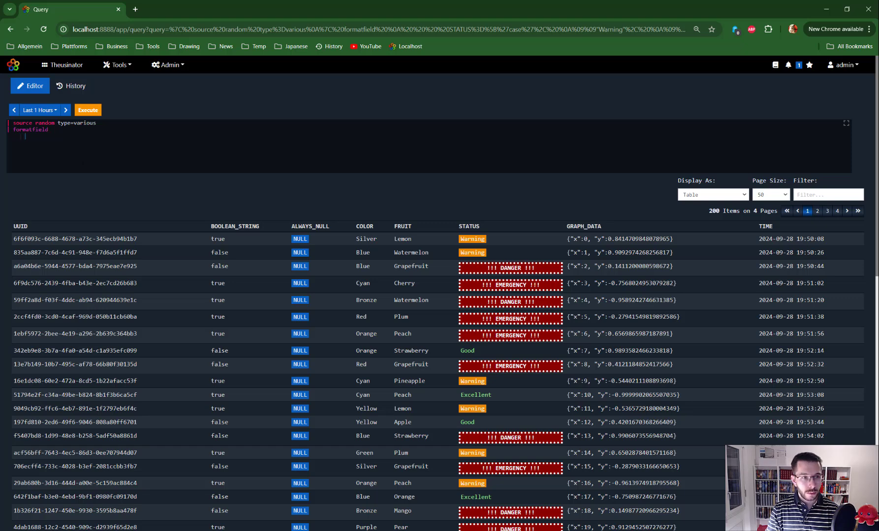
# Step: Enter the field array [UUID, FRUIT, COLOR] followed by an equals sign under formatfield and dismiss the format suggestions
pyautogui.write('[UUI')
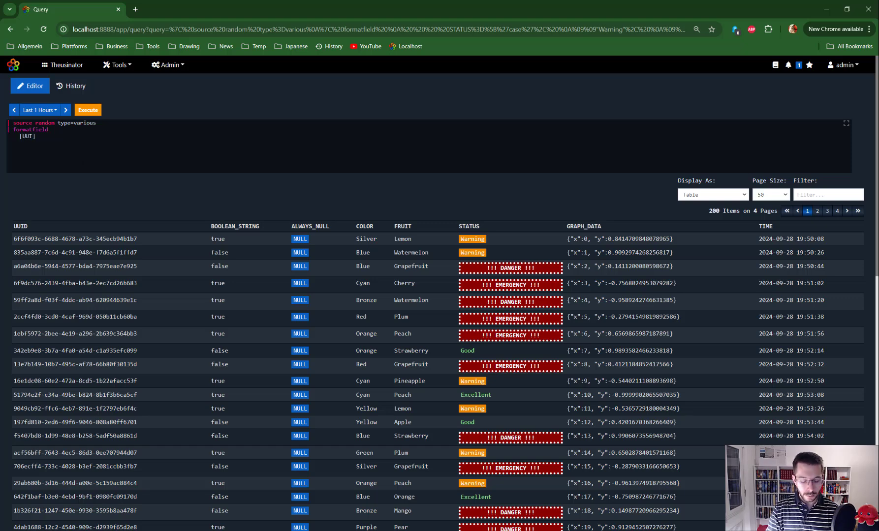
pyautogui.write('D, ')
pyautogui.write('FR')
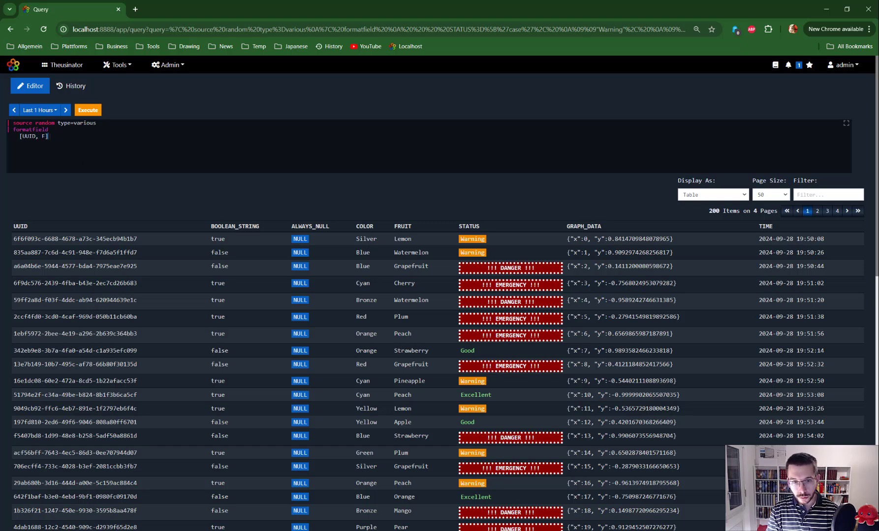
pyautogui.write('UIT, ')
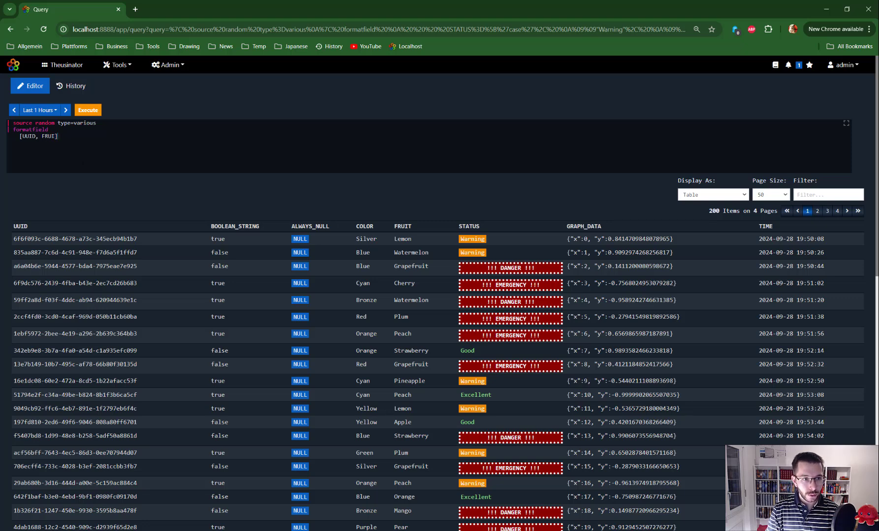
pyautogui.write('COLOR')
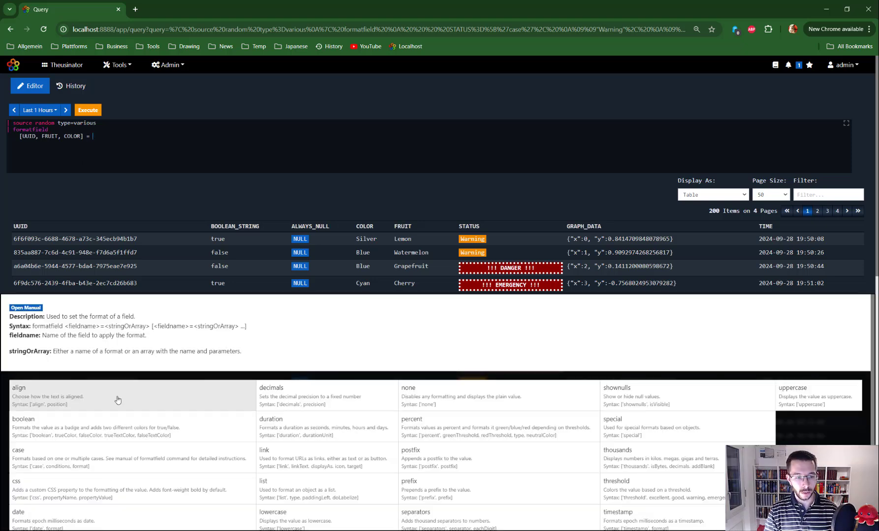
pyautogui.scroll(-1, 245, 455)
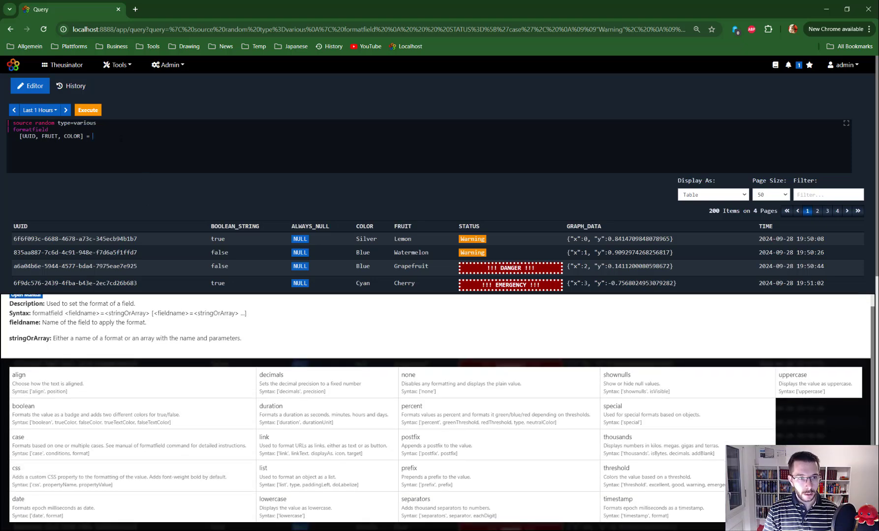
pyautogui.click(124, 134)
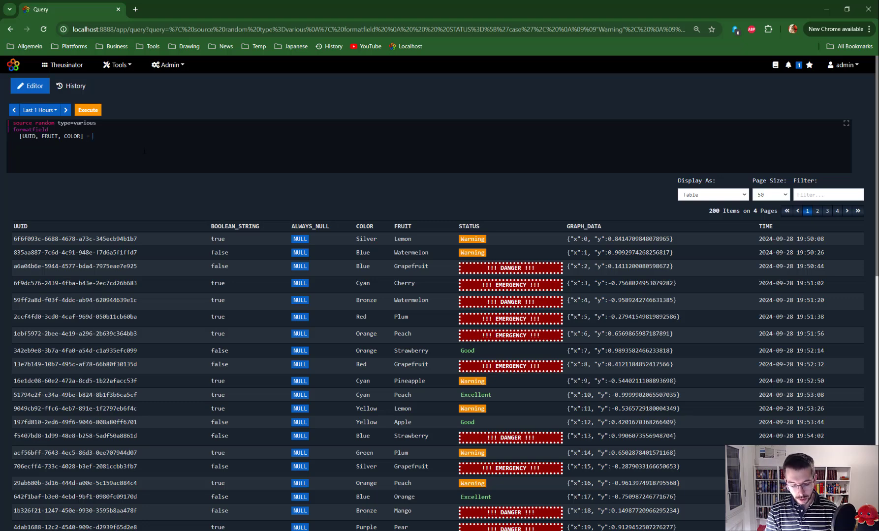
# Step: Assign the eastereggs format to the UUID, FRUIT and COLOR fields, execute the query and look through the results
pyautogui.write('= easter')
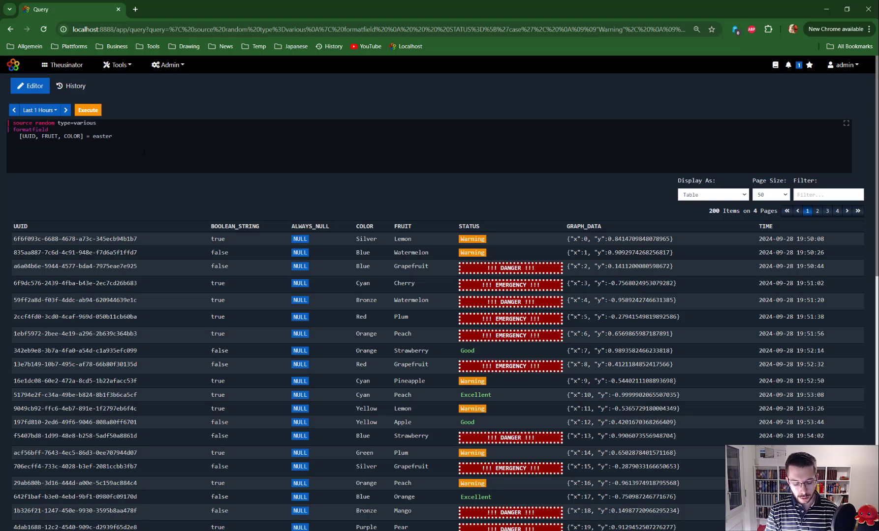
pyautogui.write('eggs')
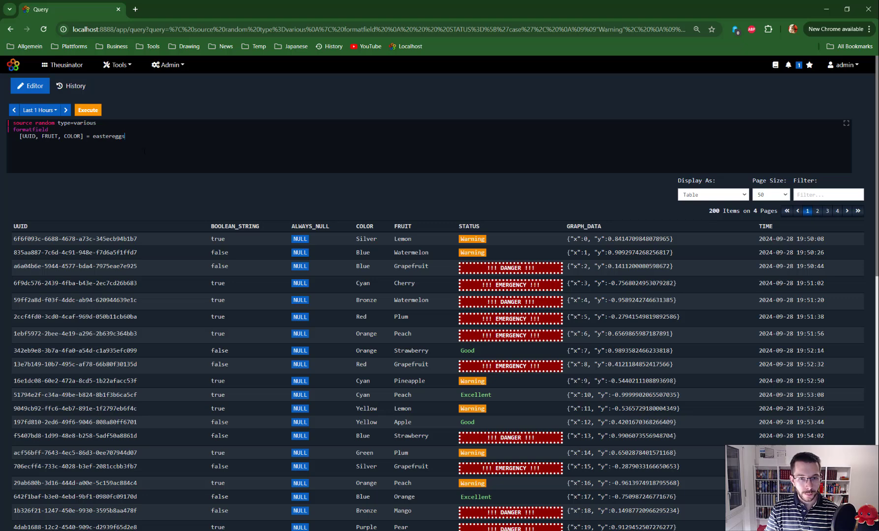
pyautogui.hotkey('ctrl', 'Return')
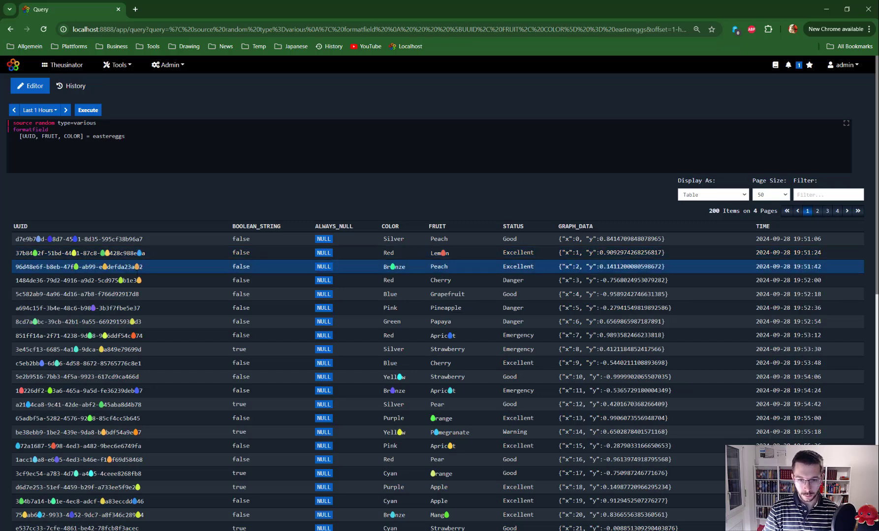
pyautogui.scroll(-5, 58, 315)
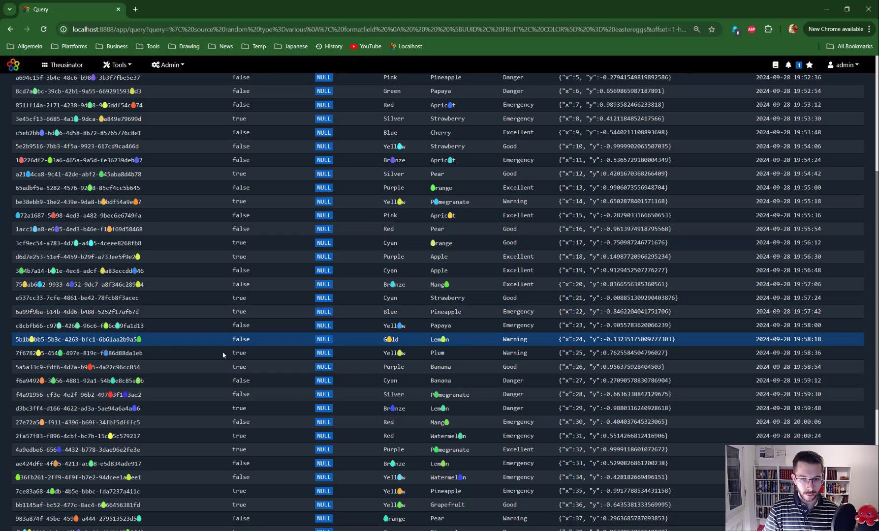
pyautogui.scroll(5, 458, 394)
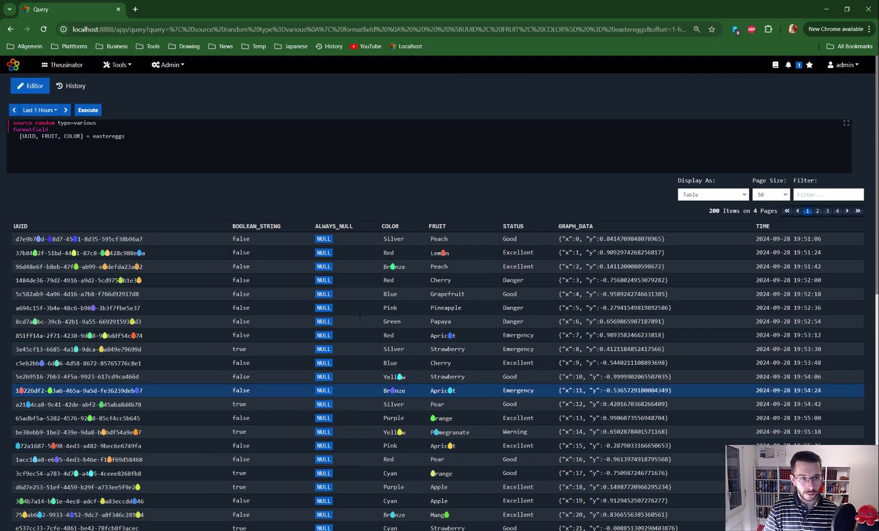